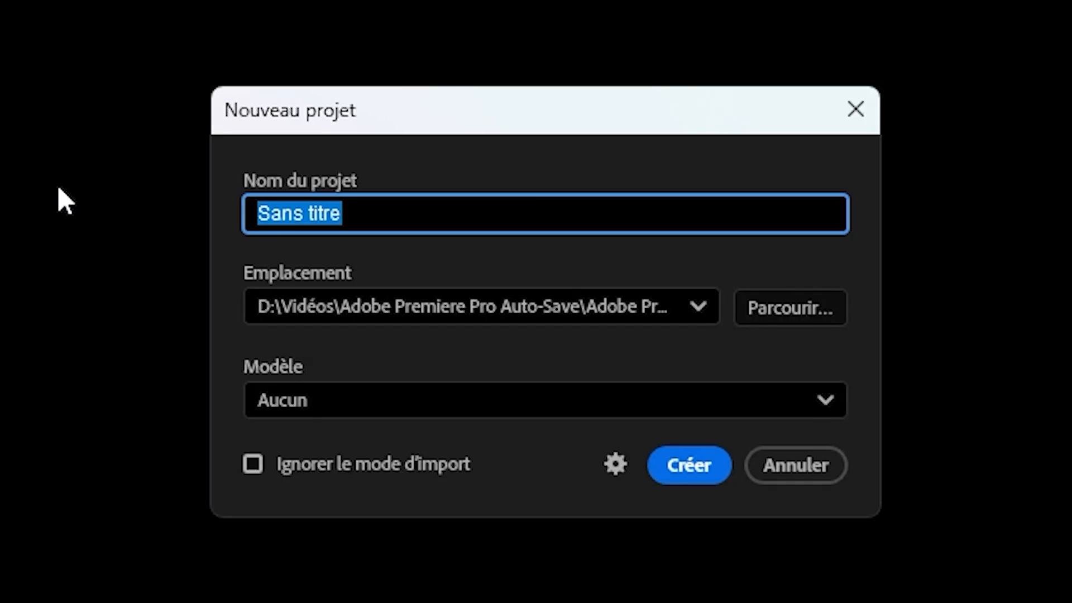
- Create a project named test 11, keeping the proposed location and no template
type("test")
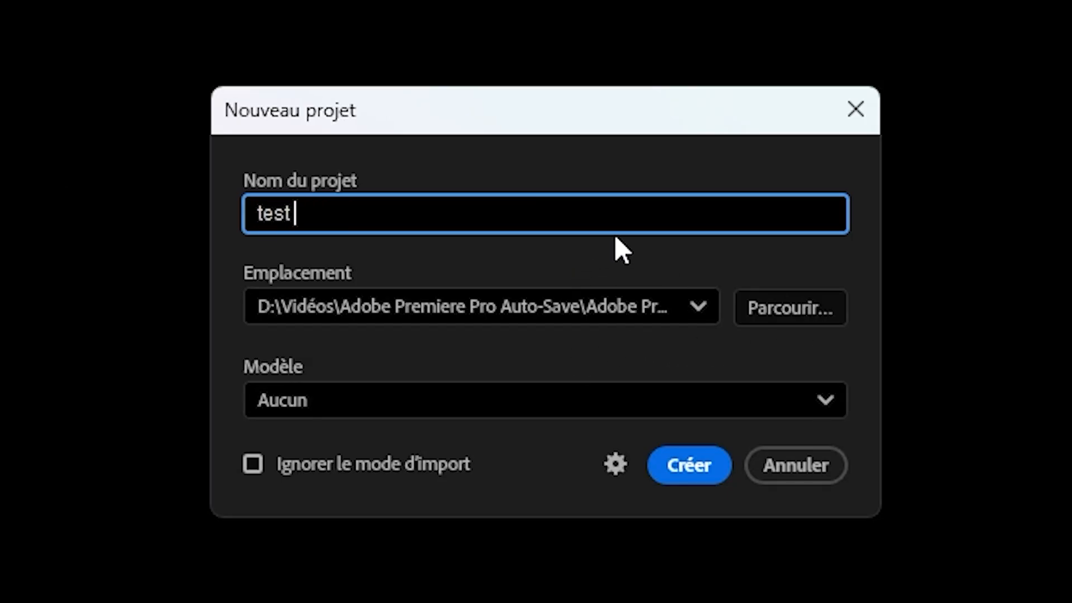
type(" 11")
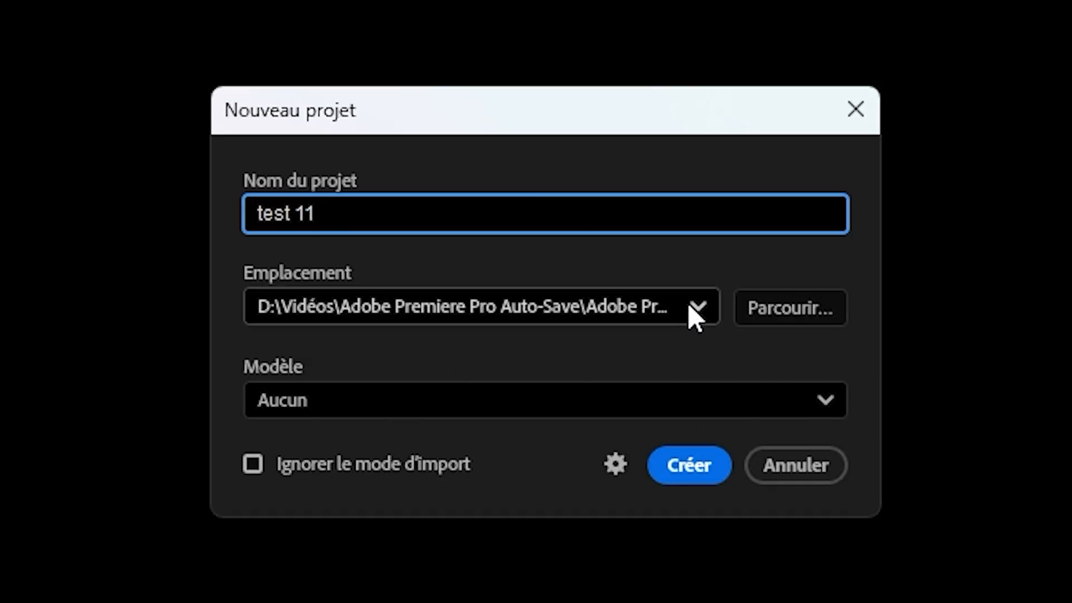
left_click(766, 313)
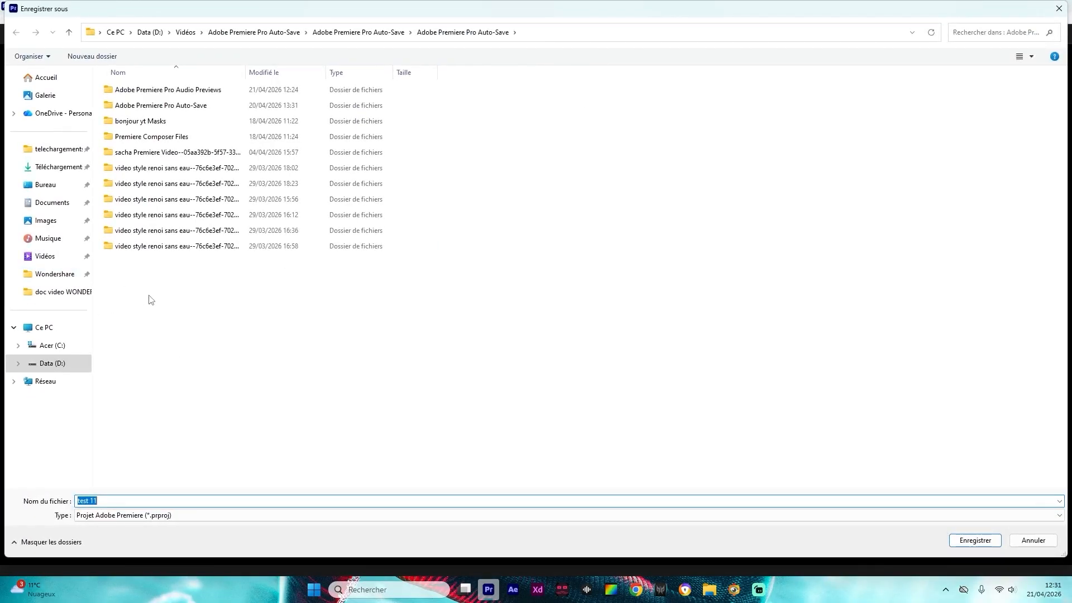
left_click(207, 295)
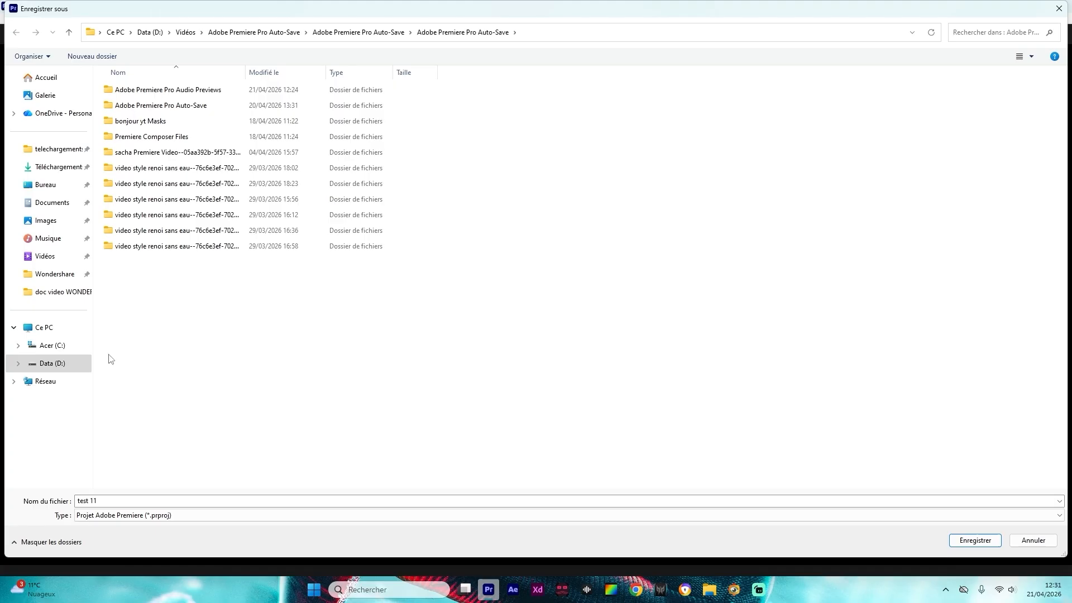
left_click(1059, 8)
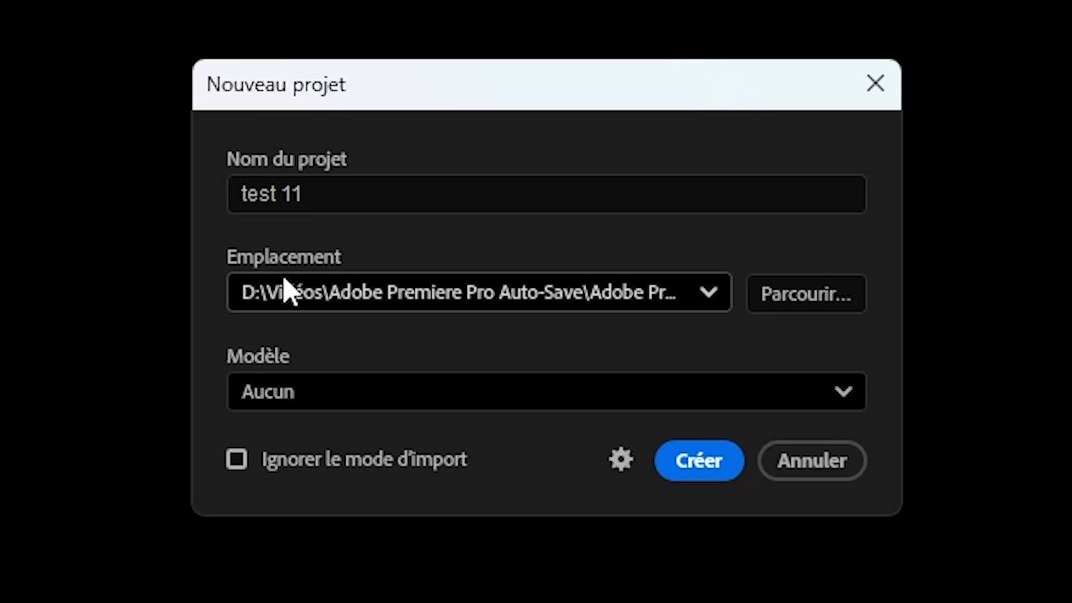
left_click(706, 467)
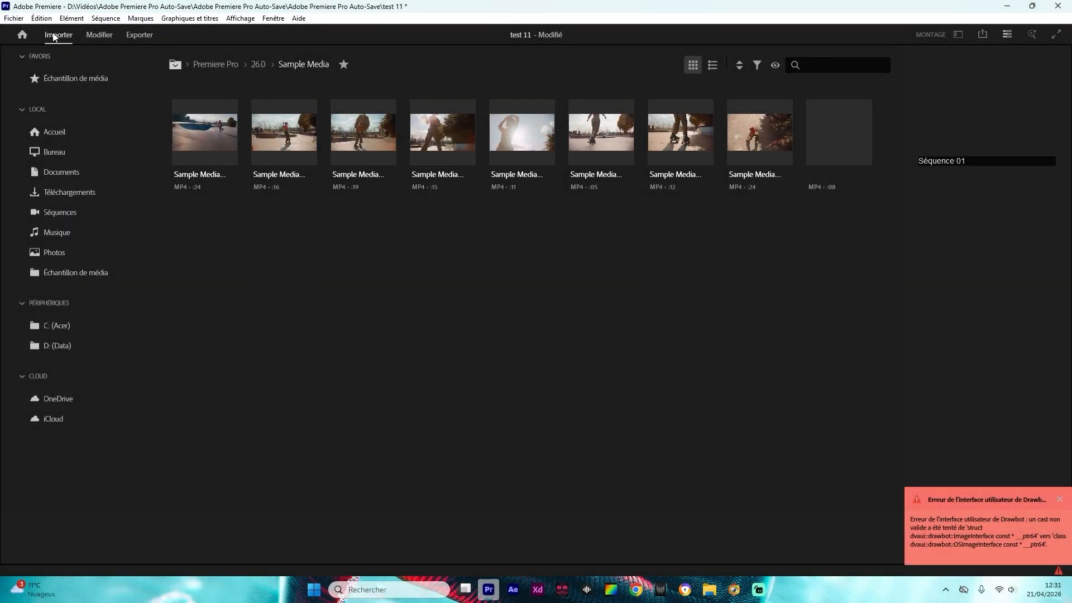
- Create a new sequence in the test 11 project from the HD 1080p 59.94 fps preset, keeping the proposed name
left_click(97, 35)
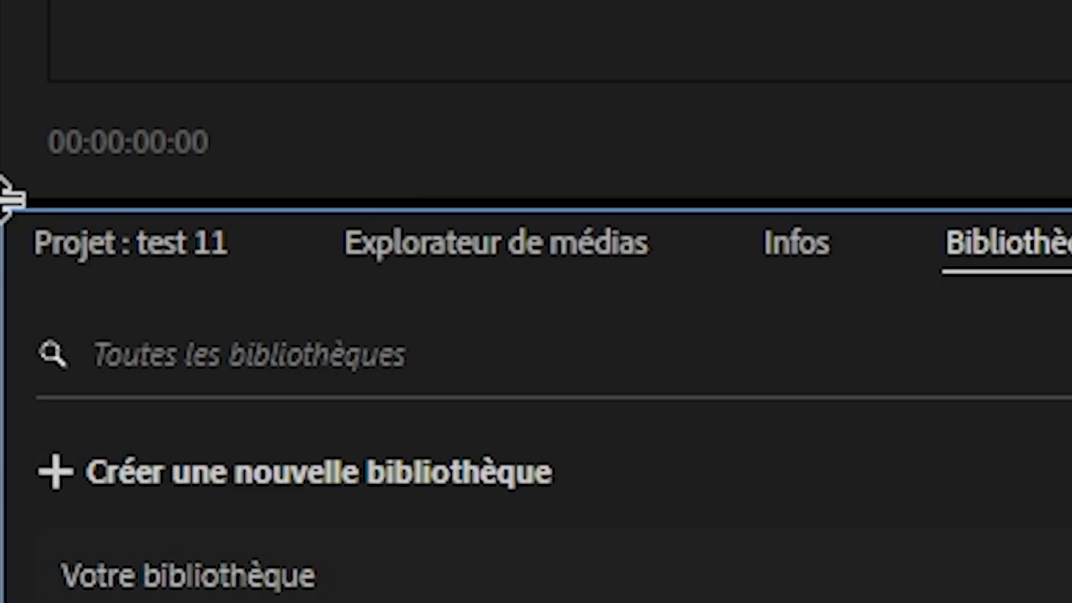
left_click(146, 249)
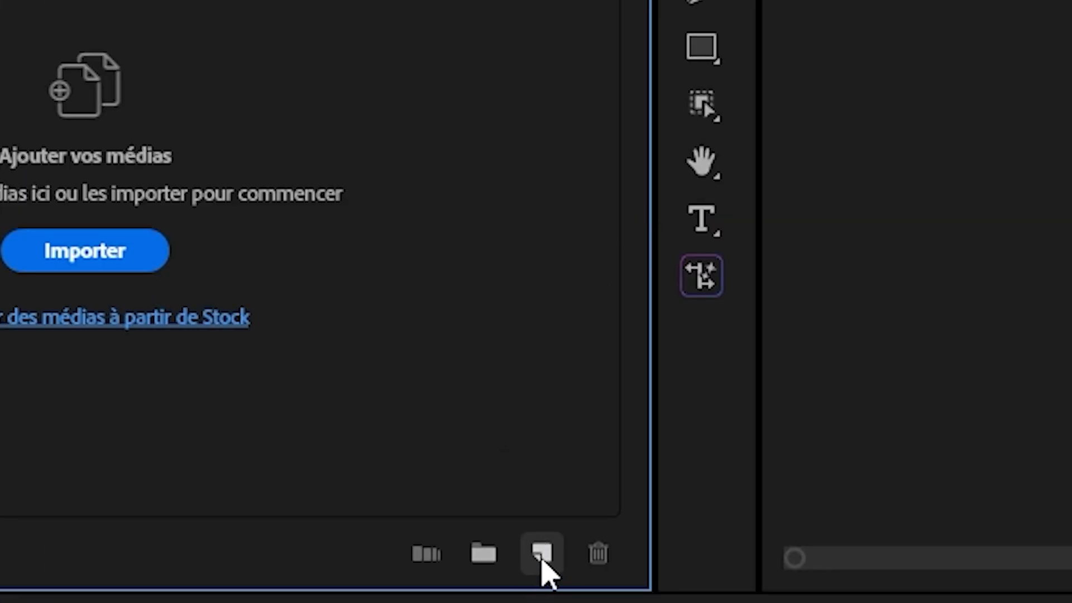
left_click(541, 567)
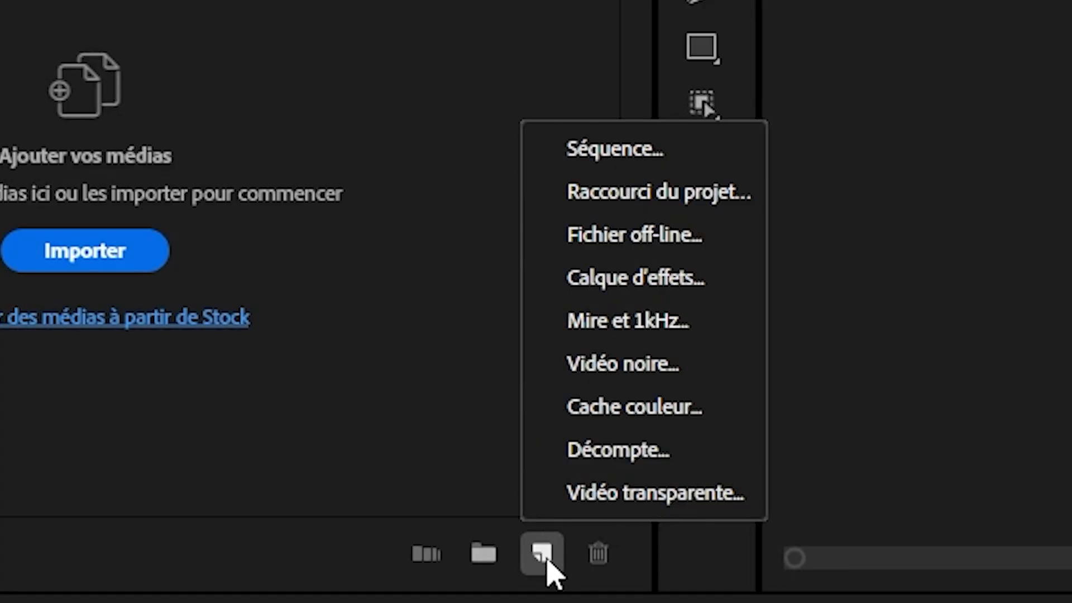
left_click(599, 144)
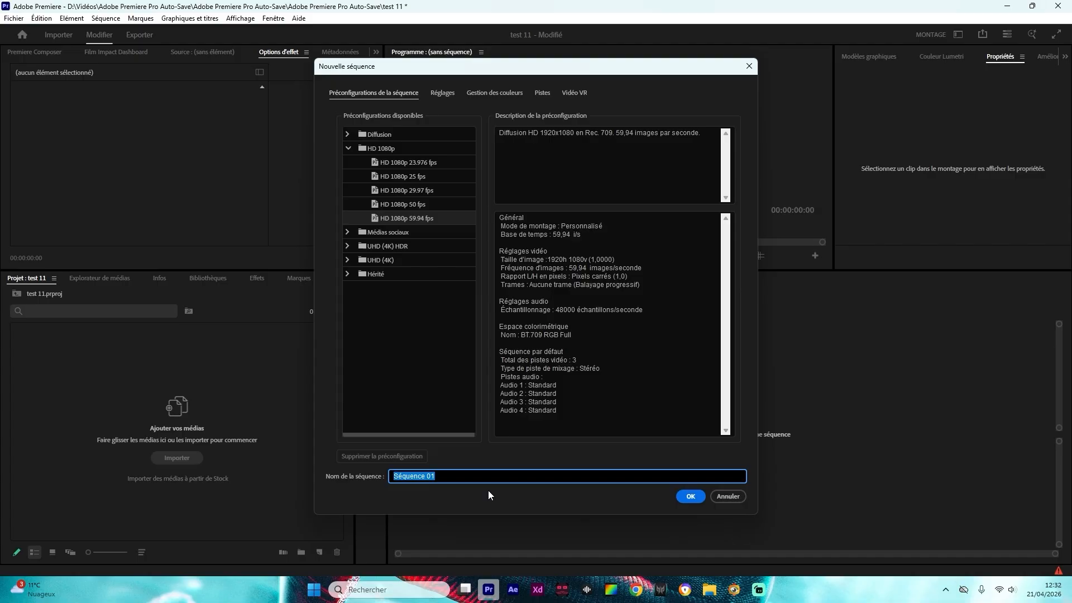
left_click(504, 483)
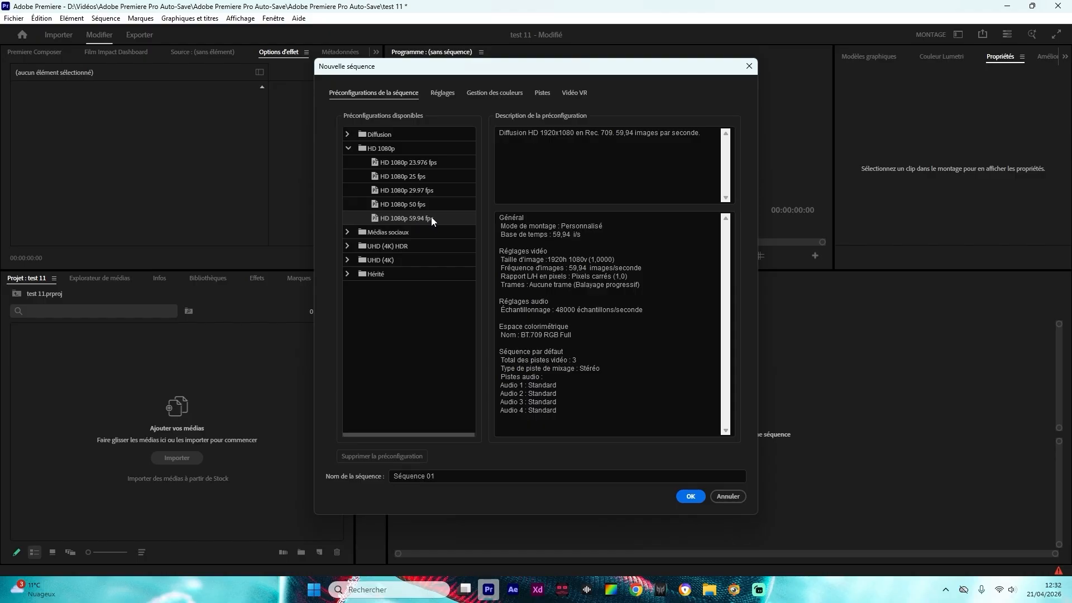
left_click(348, 232)
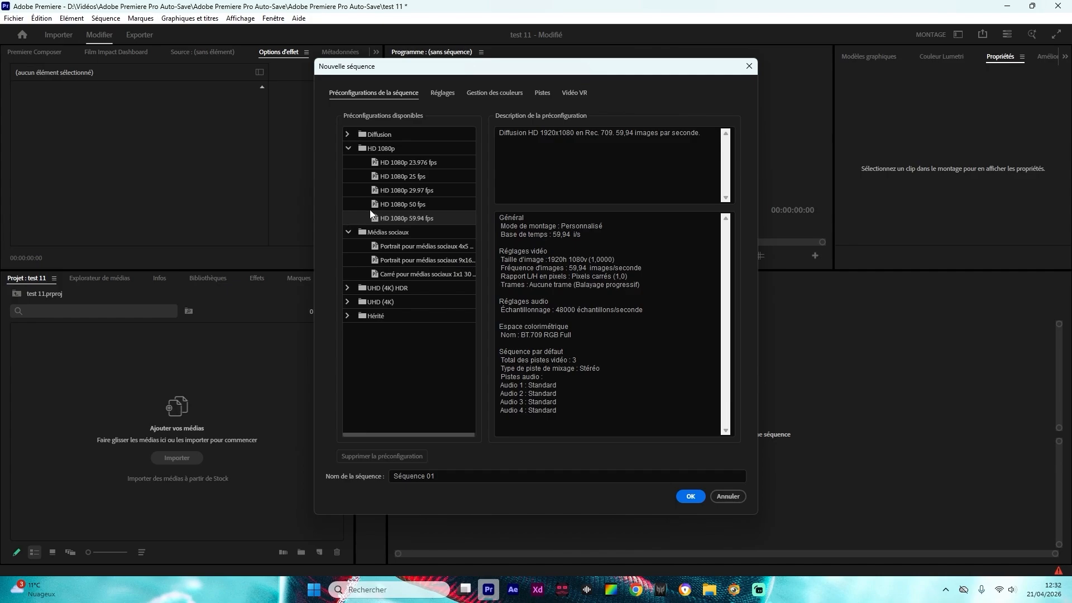
left_click(692, 497)
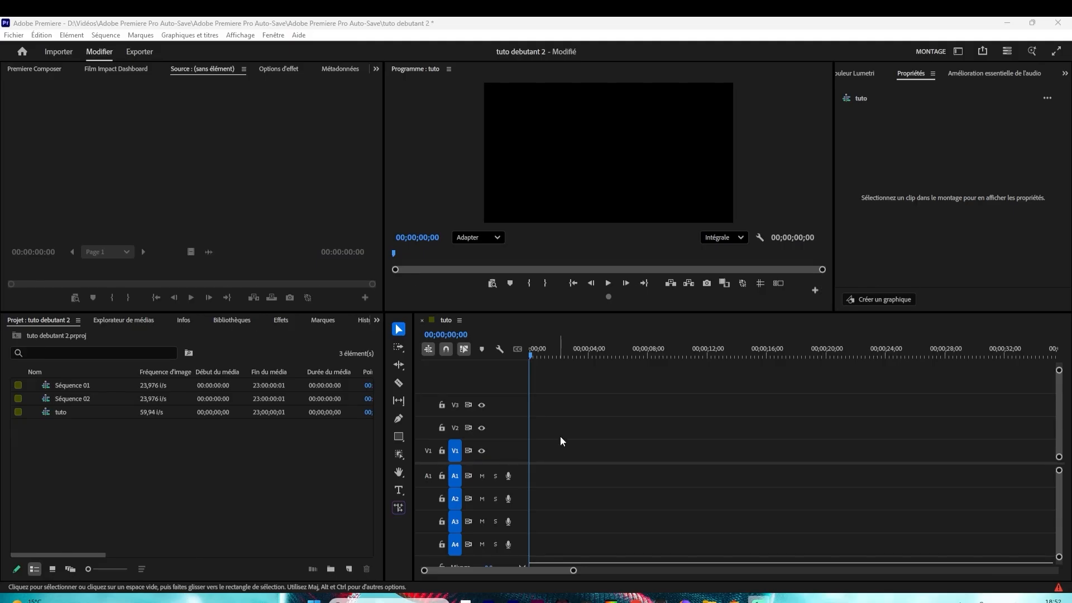
mouse_move(709, 600)
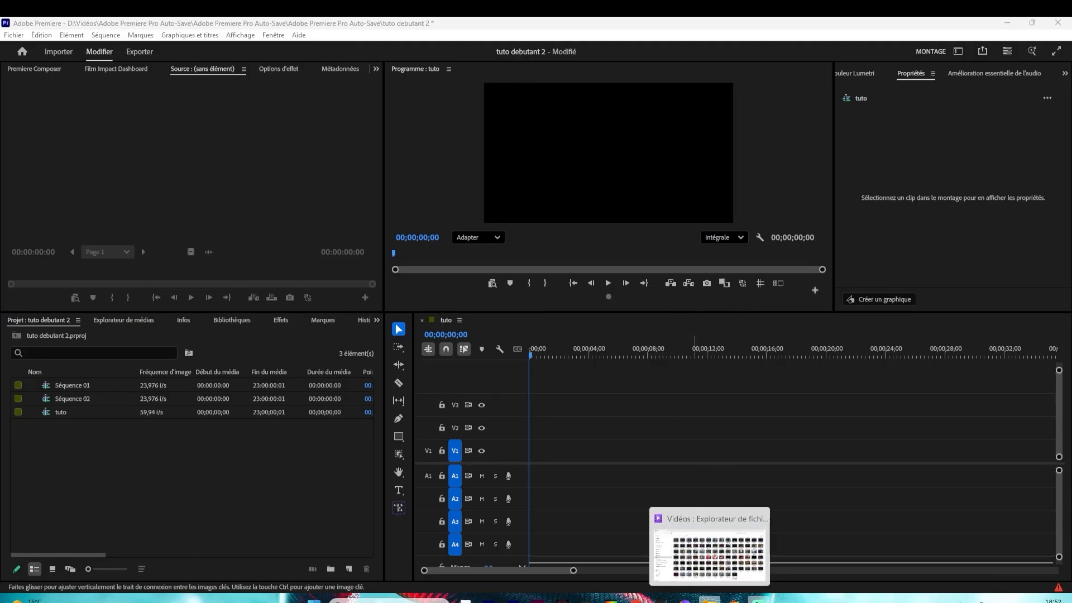
left_click(709, 600)
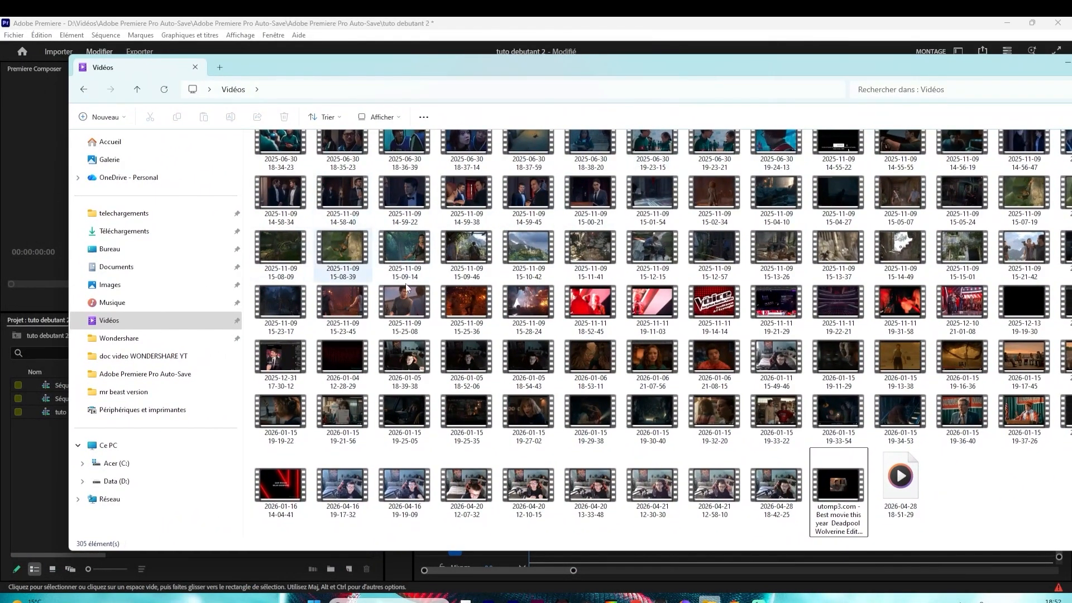
left_click(773, 479)
left_click_drag(773, 478, 502, 442)
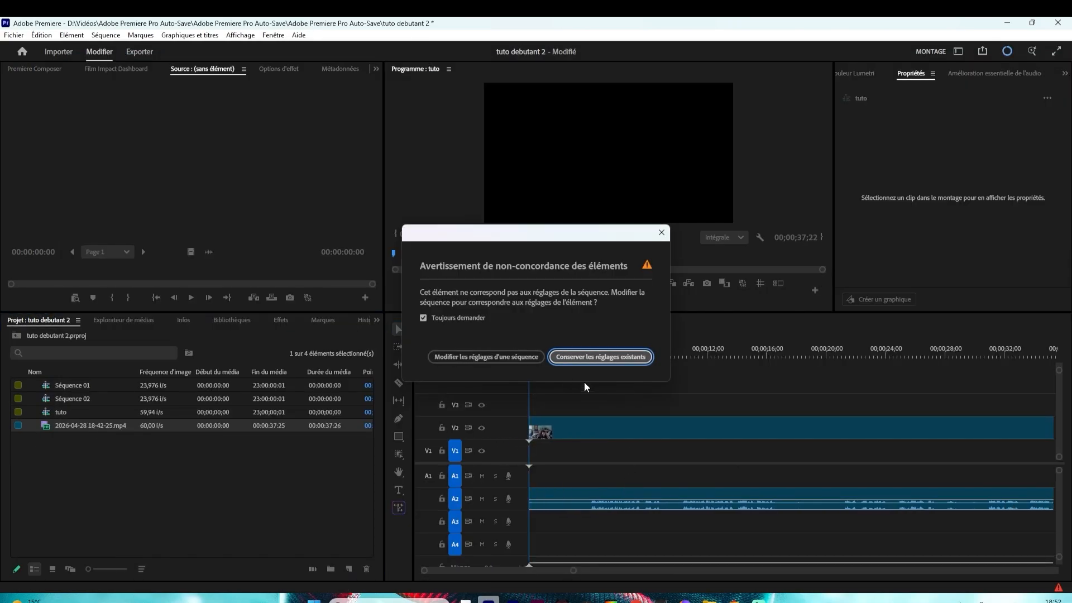
left_click(580, 357)
left_click_drag(810, 392, 561, 499)
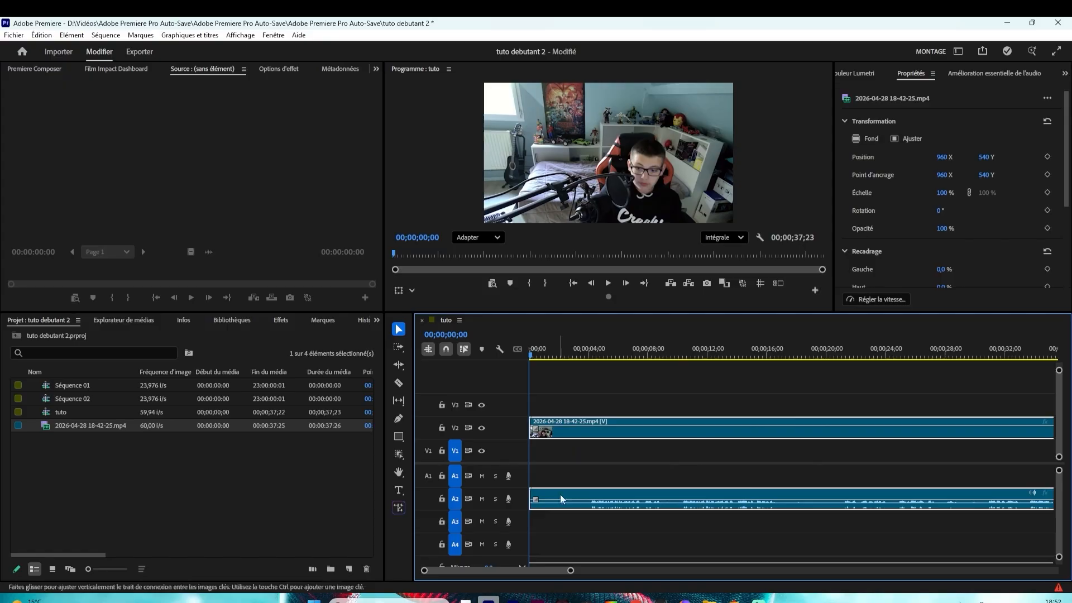
key("Delete")
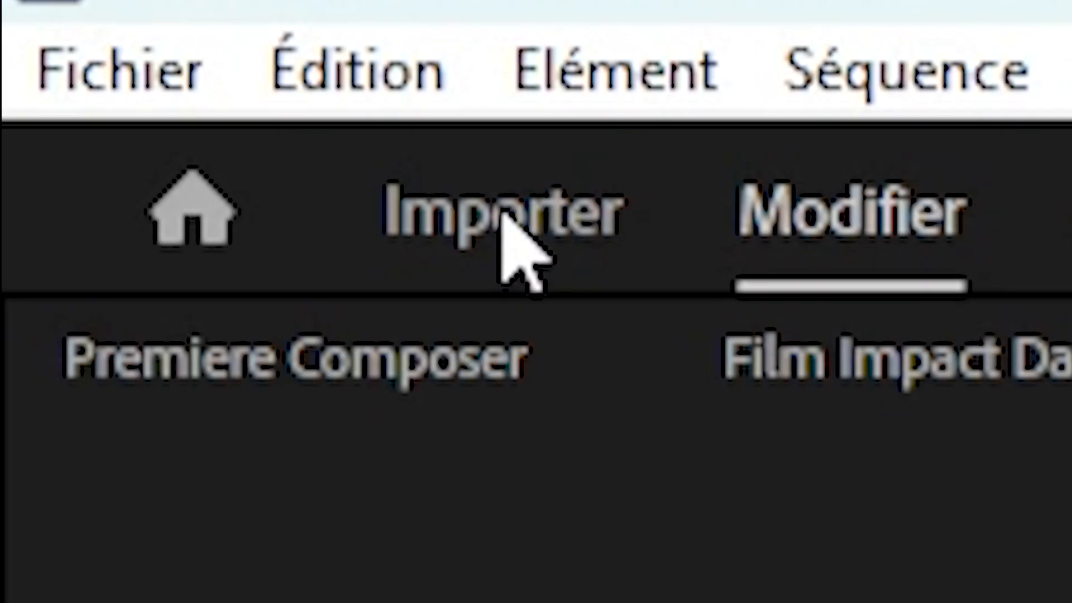
- Import all the clips of the Sample Media folder into the project
left_click(60, 52)
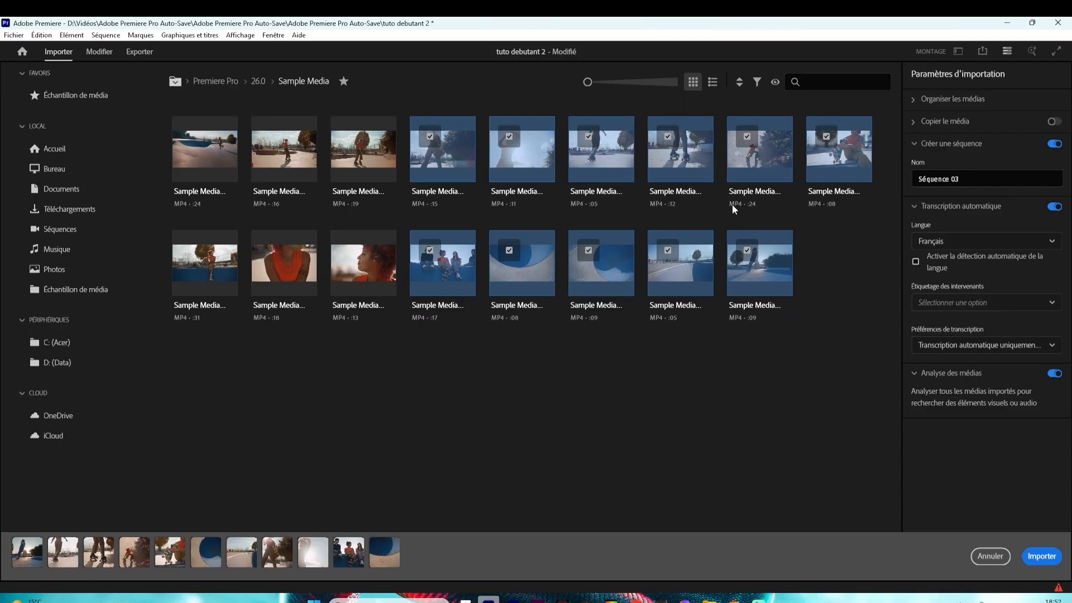
left_click(757, 205)
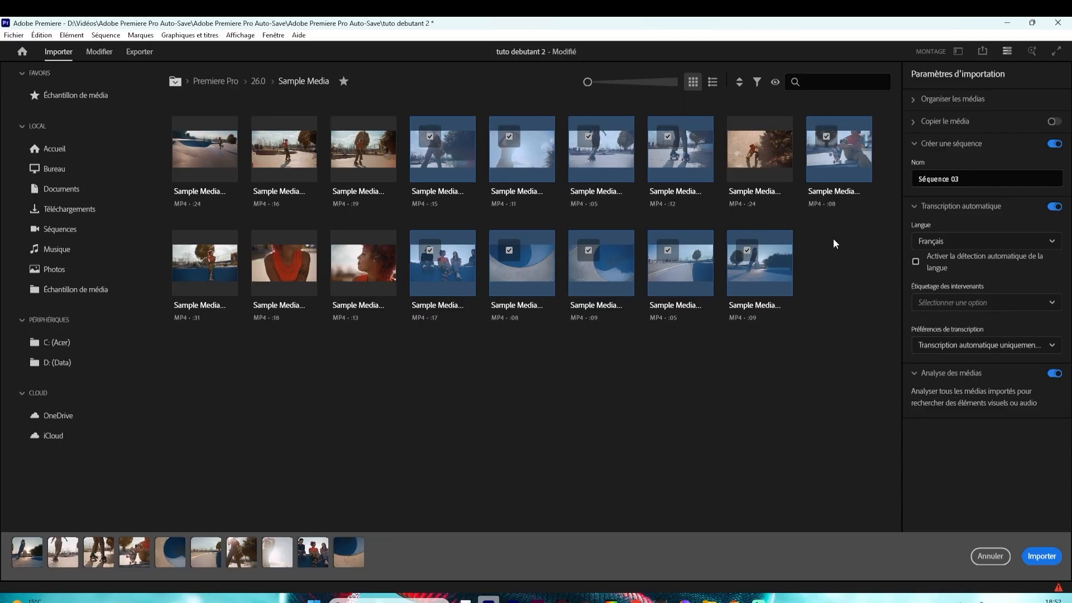
key("ctrl+a")
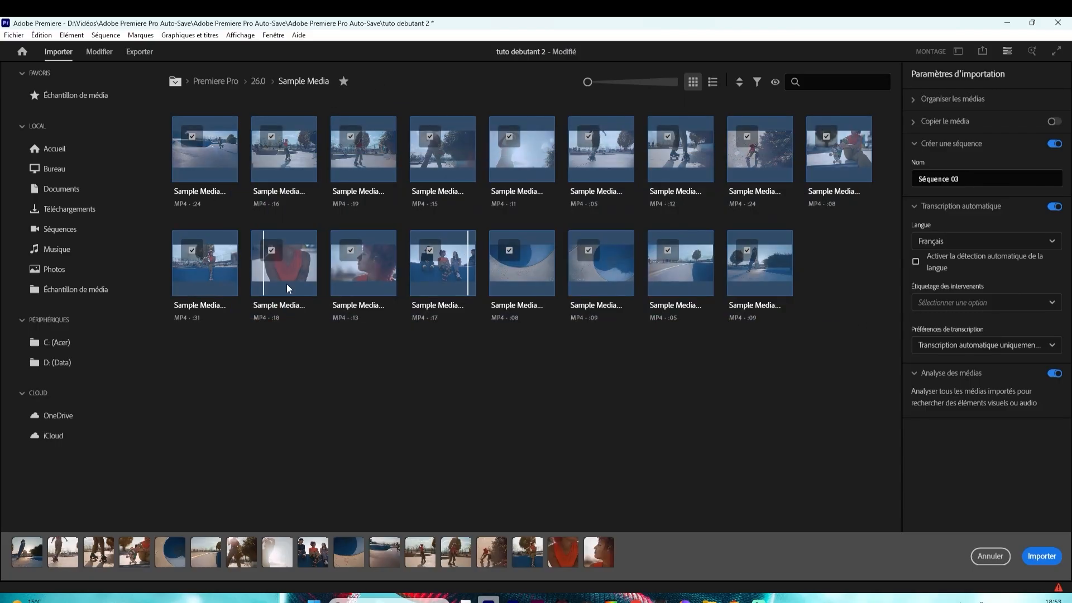
left_click_drag(837, 304, 307, 195)
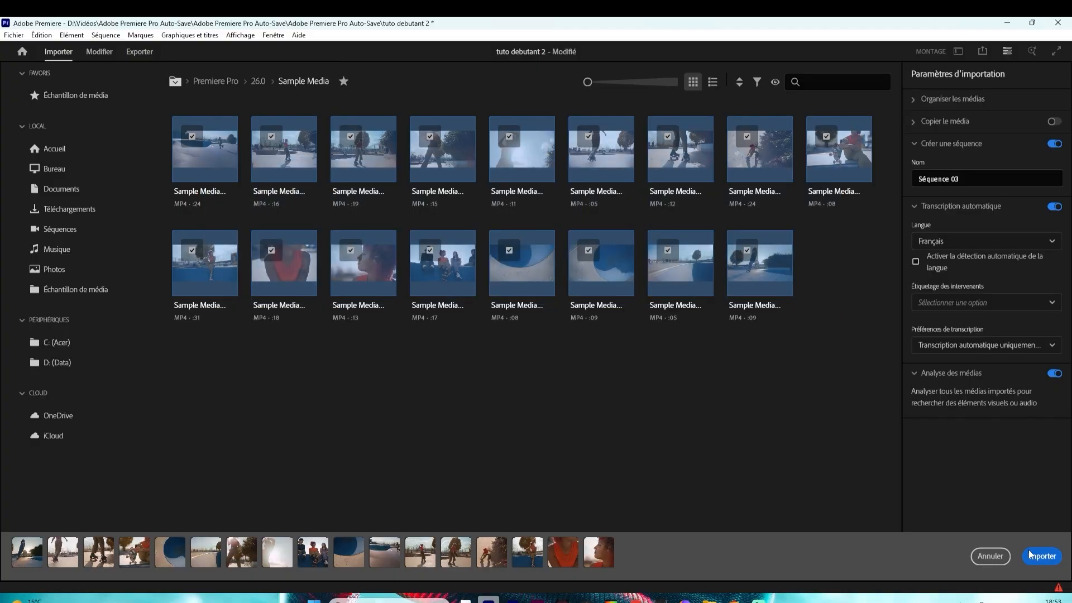
left_click(1030, 555)
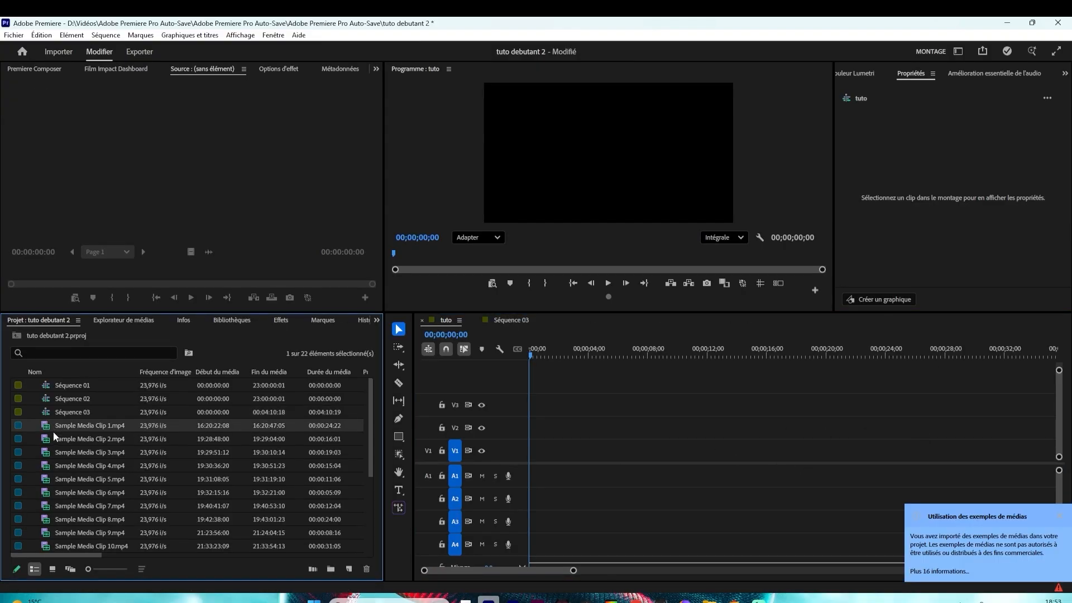
- Place Sample Media Clips 1 to 9 at the start of the tuto sequence, keeping the existing sequence settings
left_click_drag(54, 438, 591, 353)
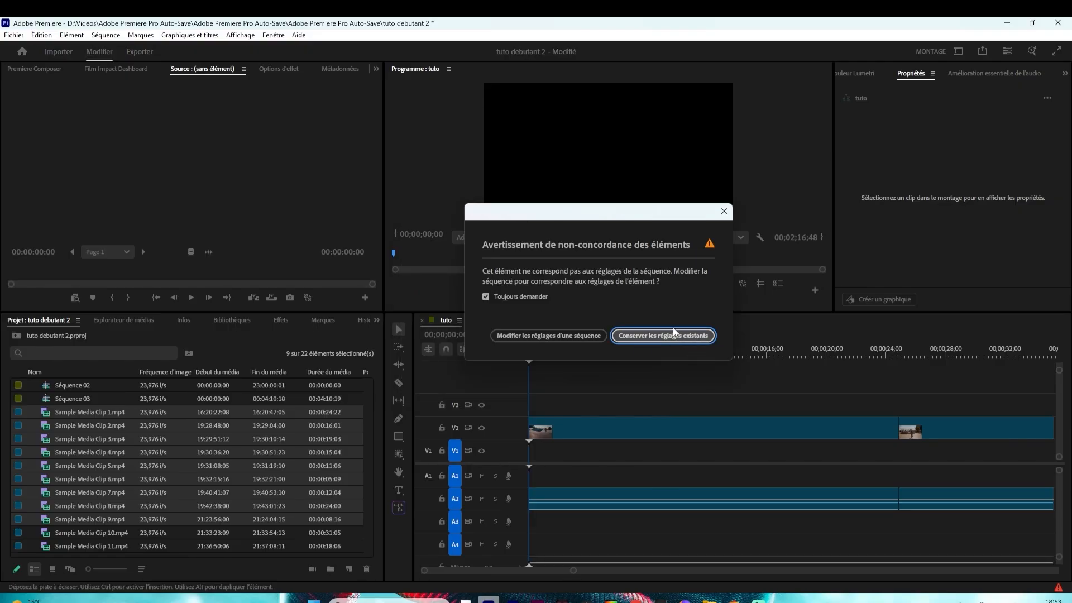
left_click(614, 356)
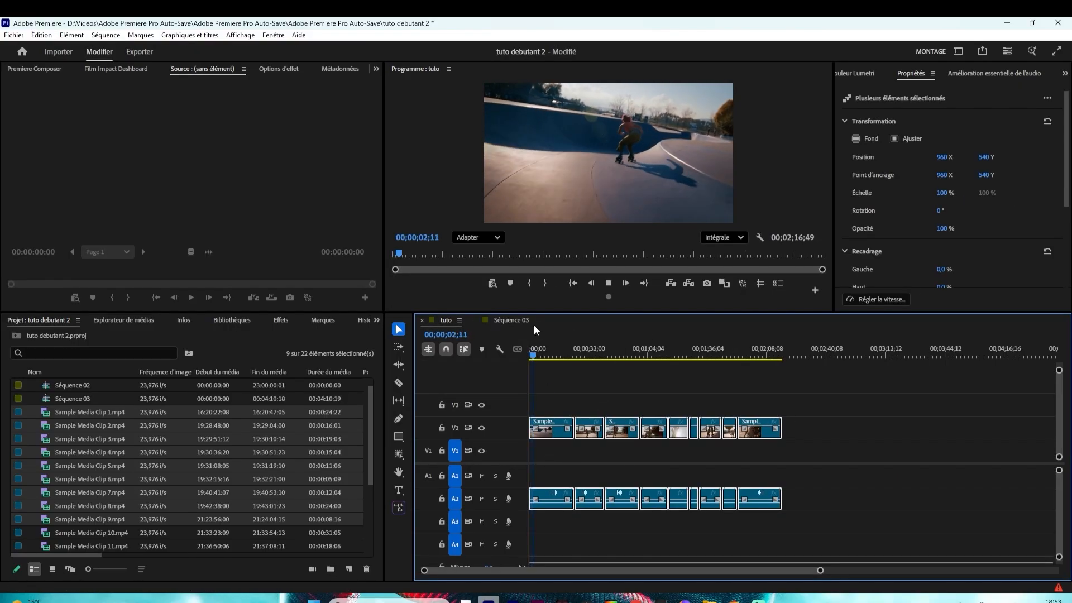
- Cut Sample Media Clip 1 in two at about 7 seconds with the Razor tool
left_click(536, 385)
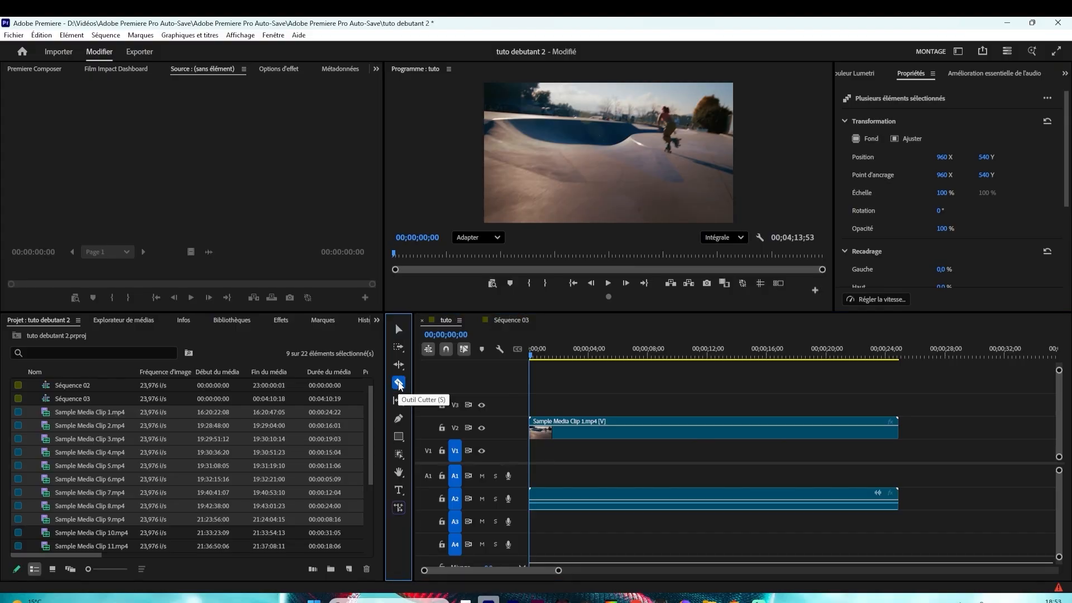
left_click(467, 335)
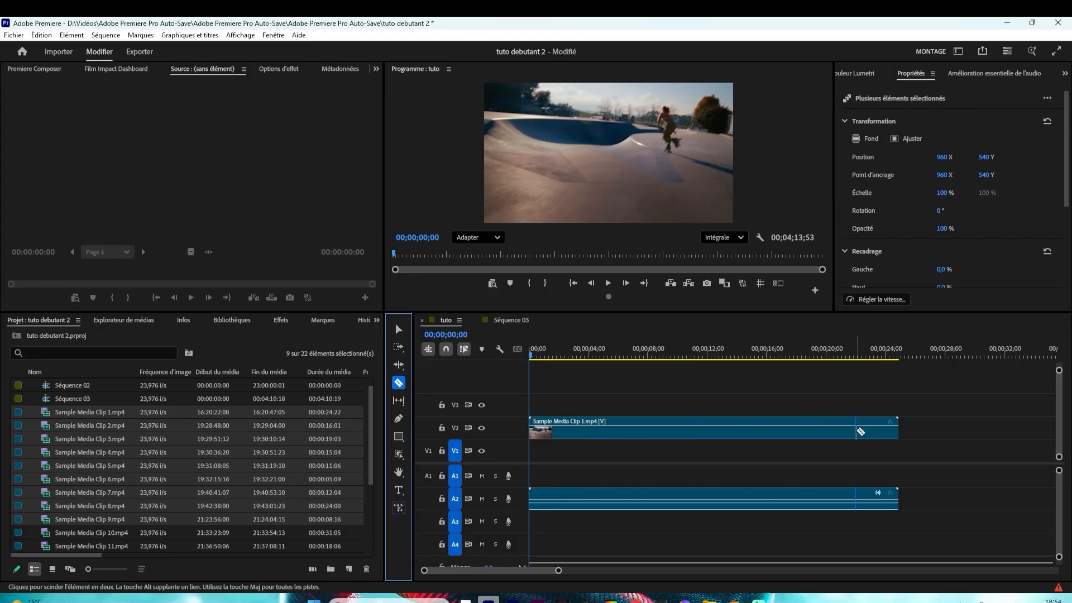
left_click(638, 433)
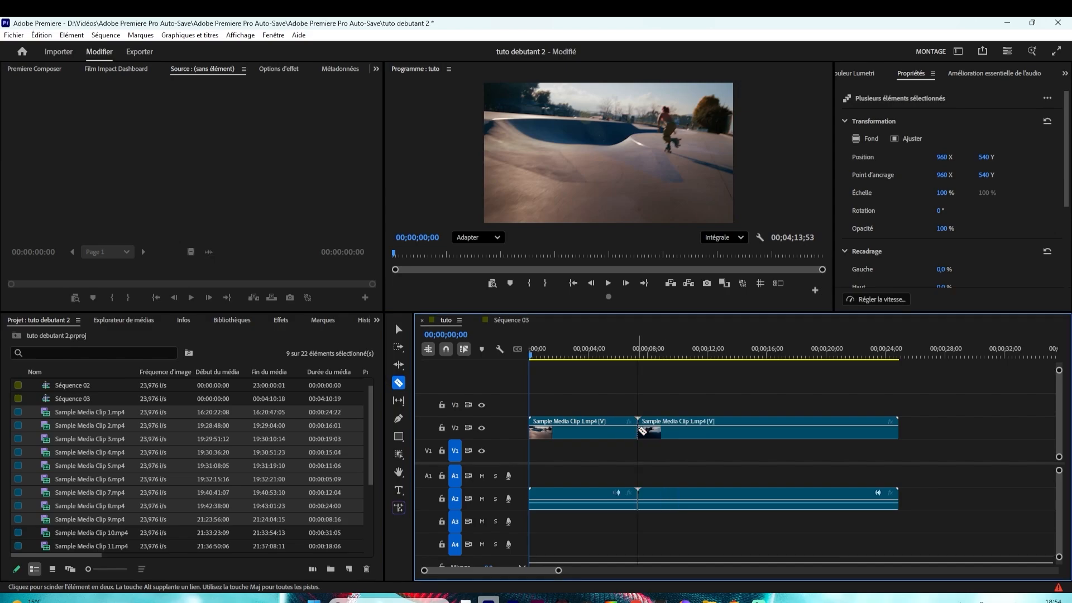
- Play the start of the sequence and delete the part of Sample Media Clip 1 before the cut
key("space")
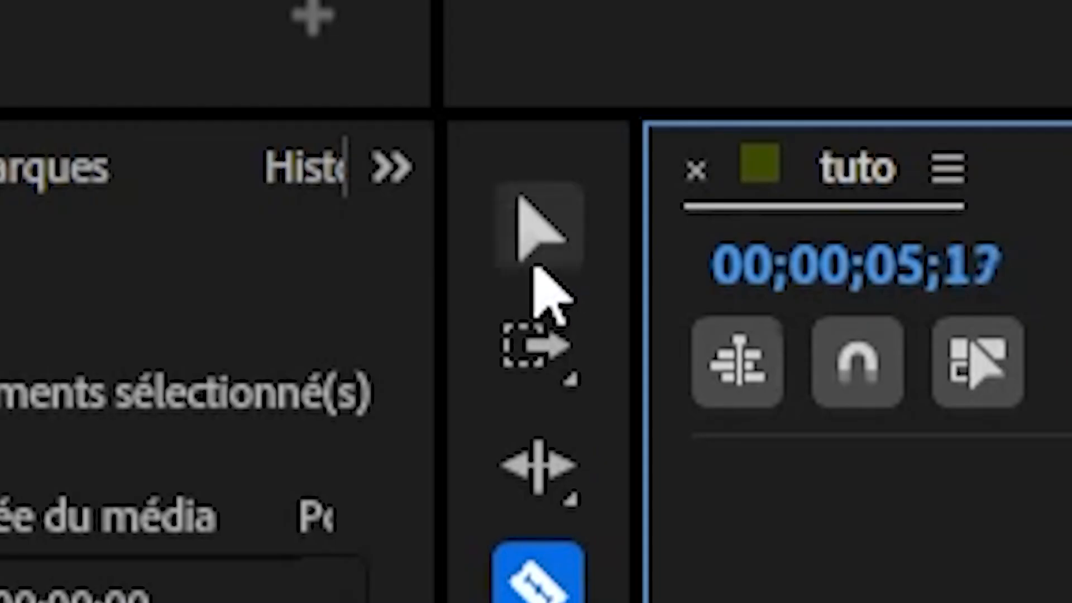
left_click(533, 226)
left_click(604, 423)
key("Delete")
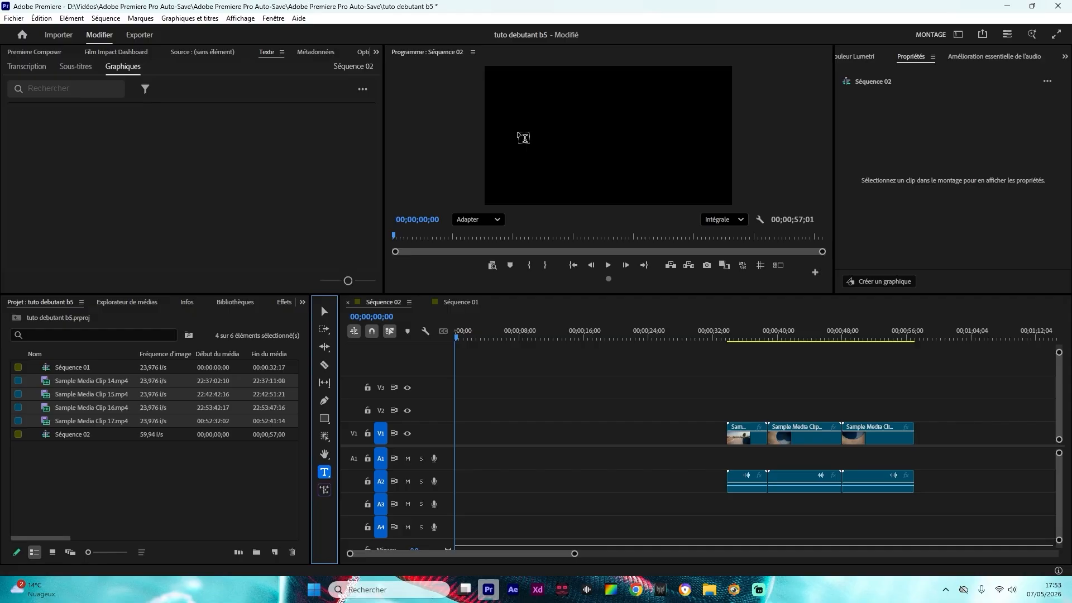
- Add a title reading "Abonne toi" across the middle of the frame at the start of Séquence 02
left_click(519, 133)
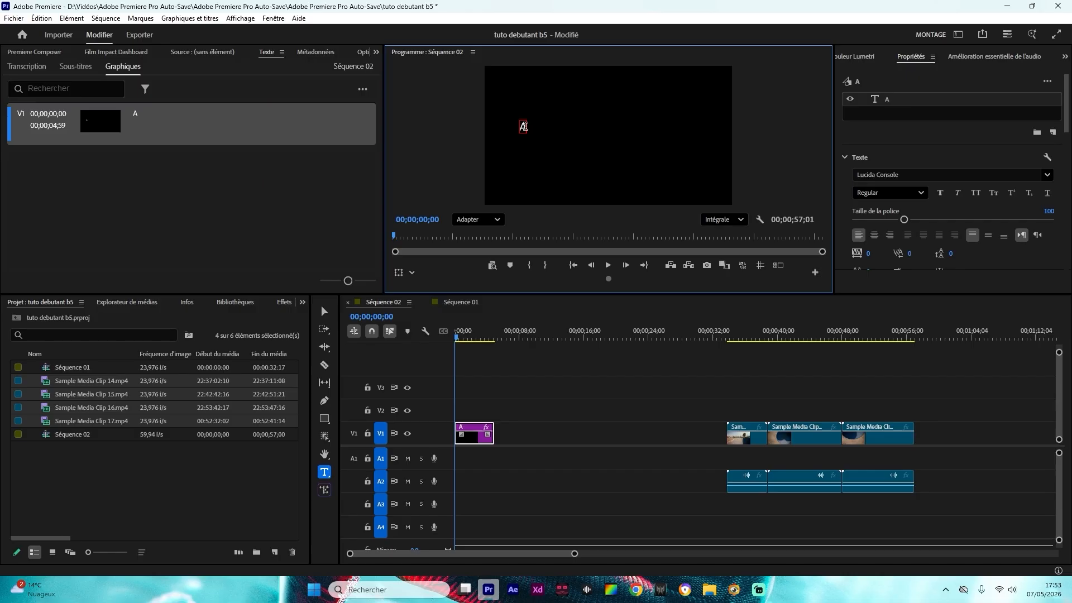
type("Abonne toi")
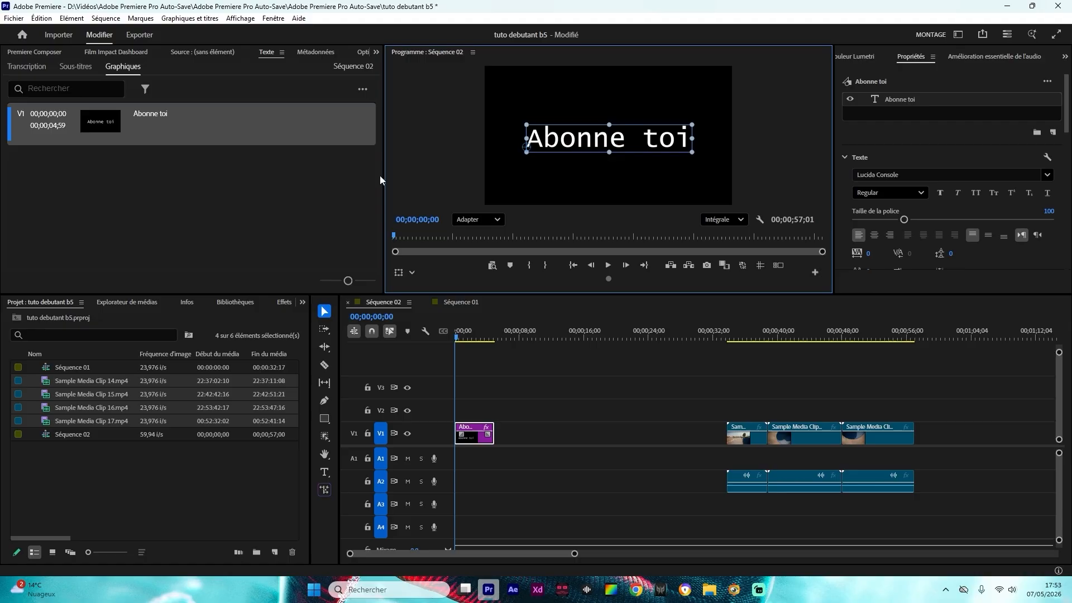
left_click(915, 173)
key("Escape")
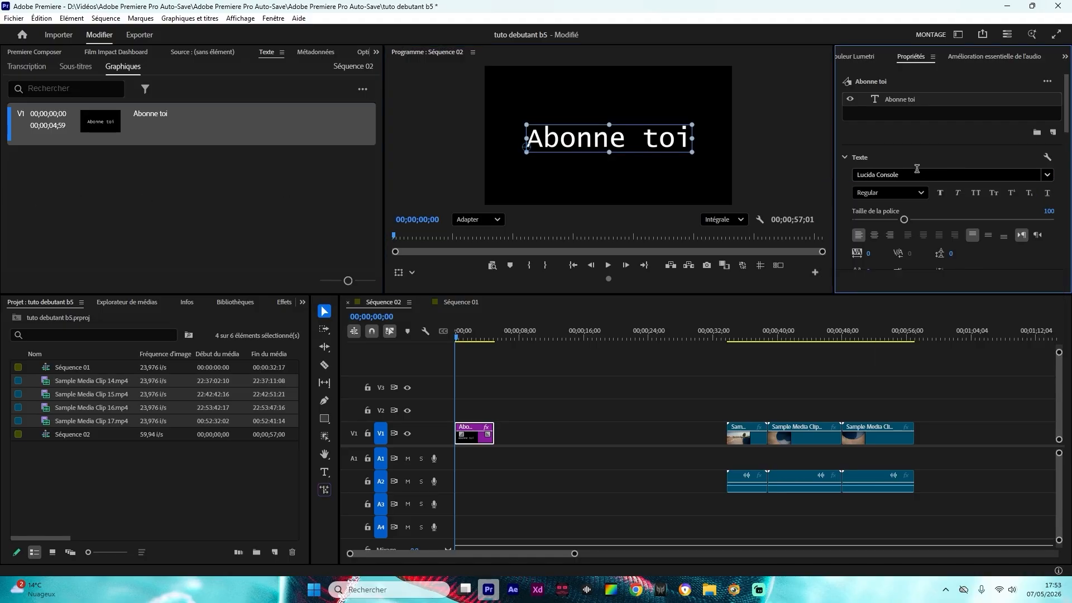
double_click(685, 140)
triple_click(687, 134)
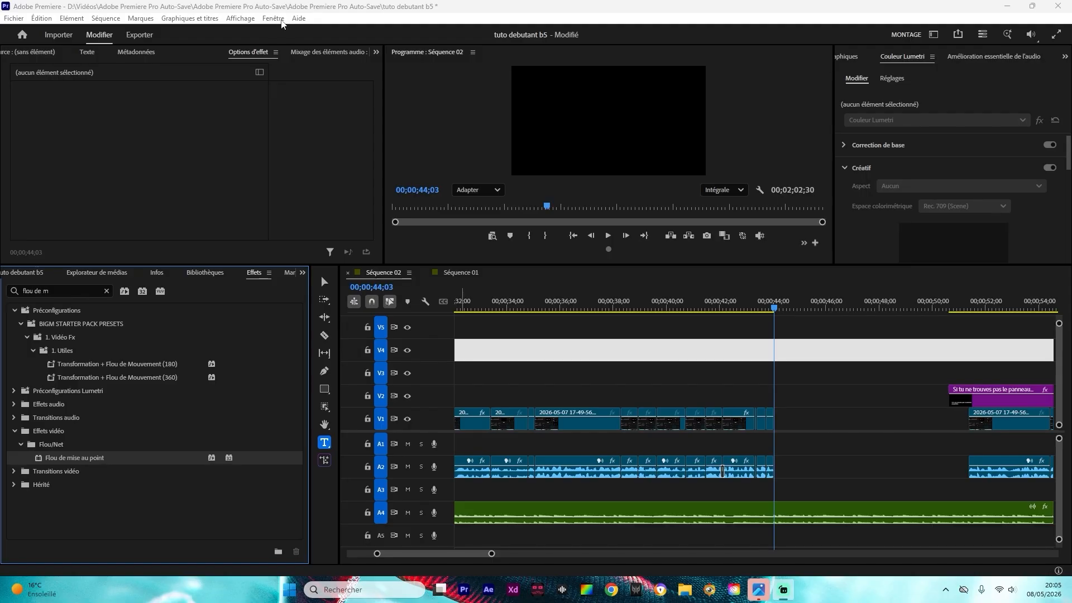
- Open the Propriétés panel and dock it in the group beside Couleur Lumetri
left_click(278, 19)
left_click(278, 19)
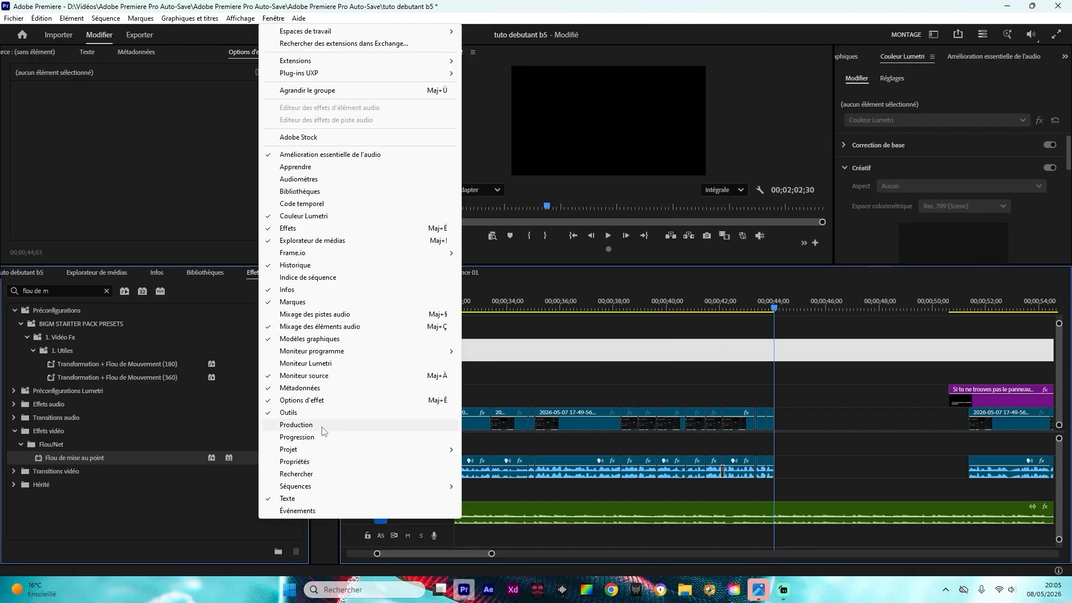
left_click(293, 461)
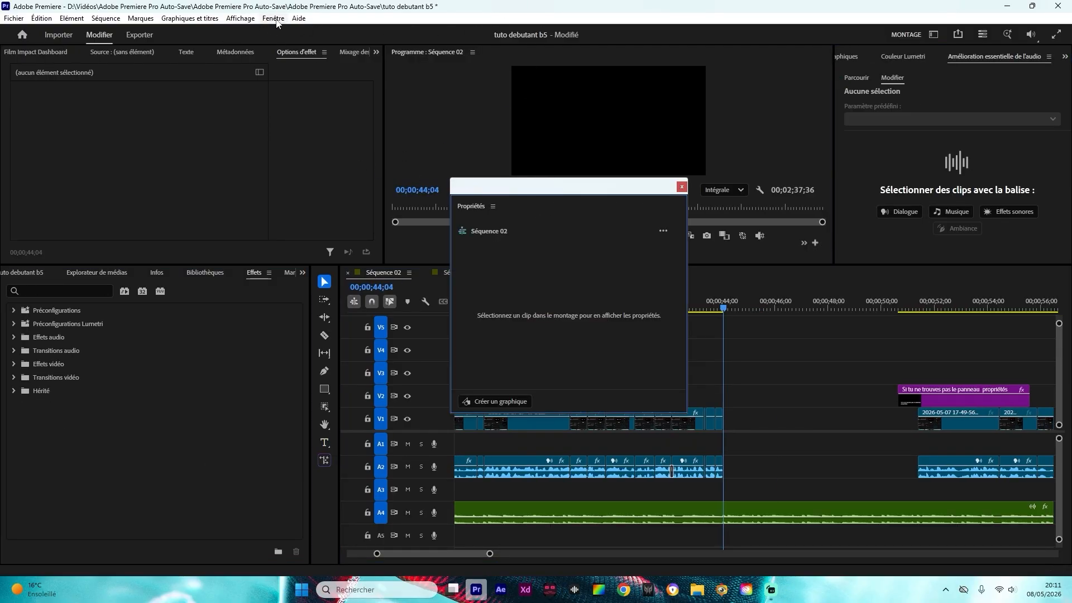
left_click_drag(476, 215, 904, 63)
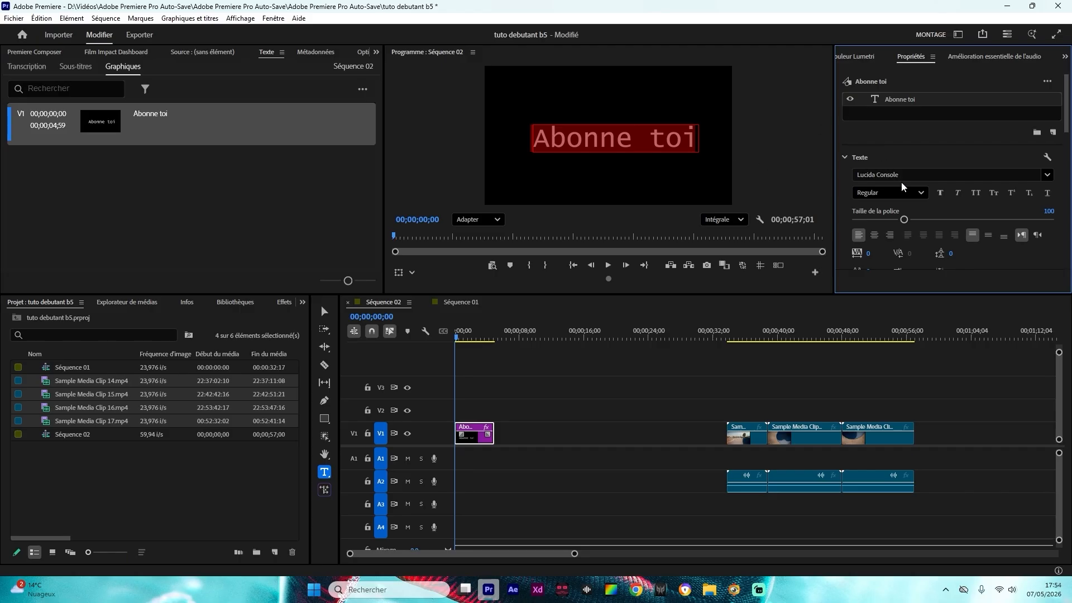
- Set the font of the "Abonne toi" title to Montserrat ExtraBold
left_click(907, 174)
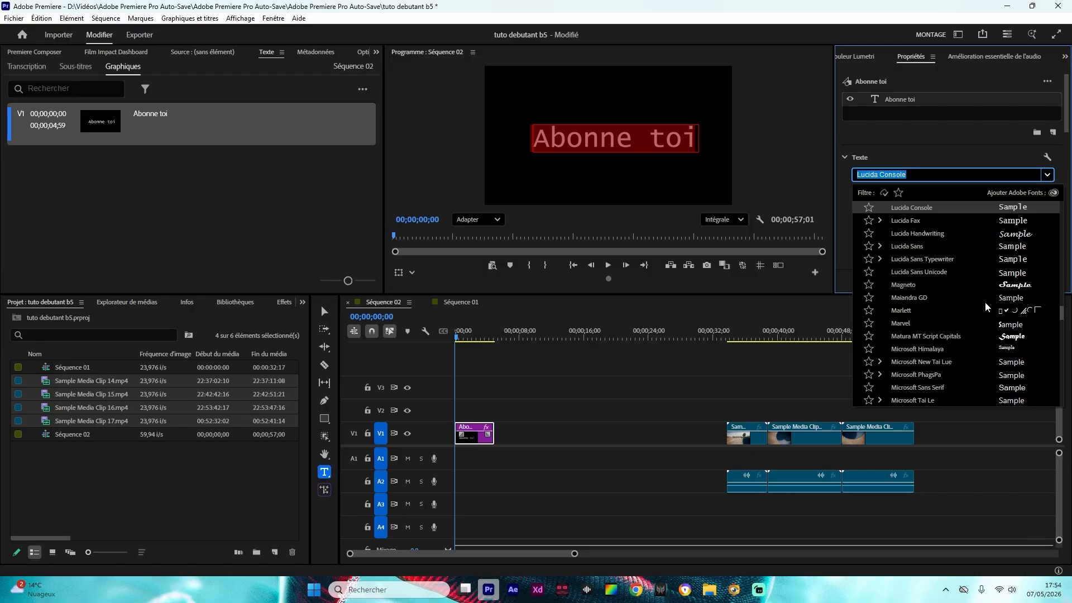
type("montse")
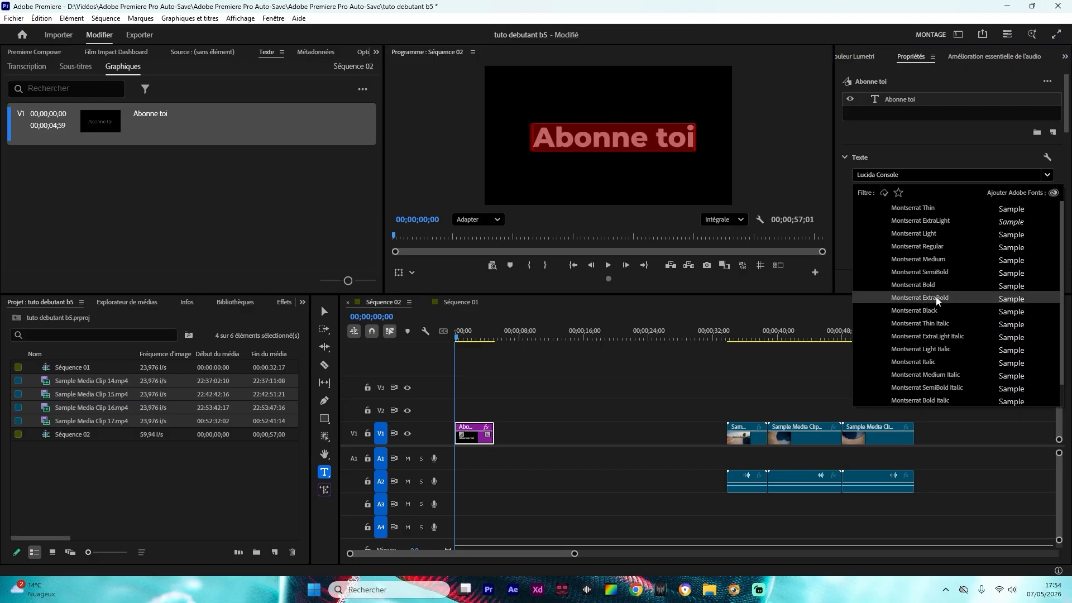
left_click(985, 299)
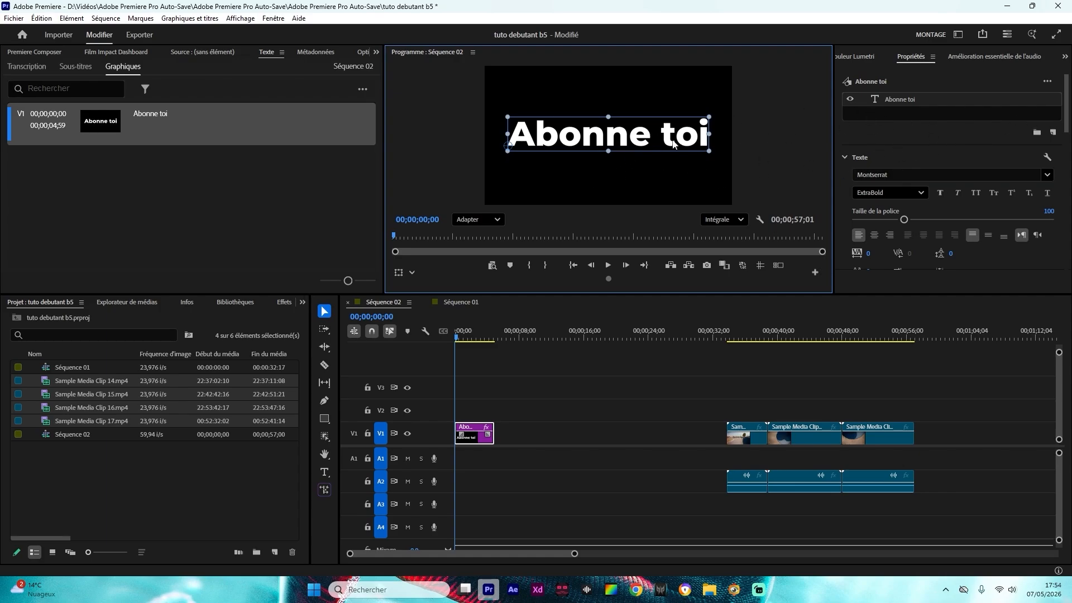
- Select the whole "Abonne toi" text and change its fill colour to bright green
double_click(674, 144)
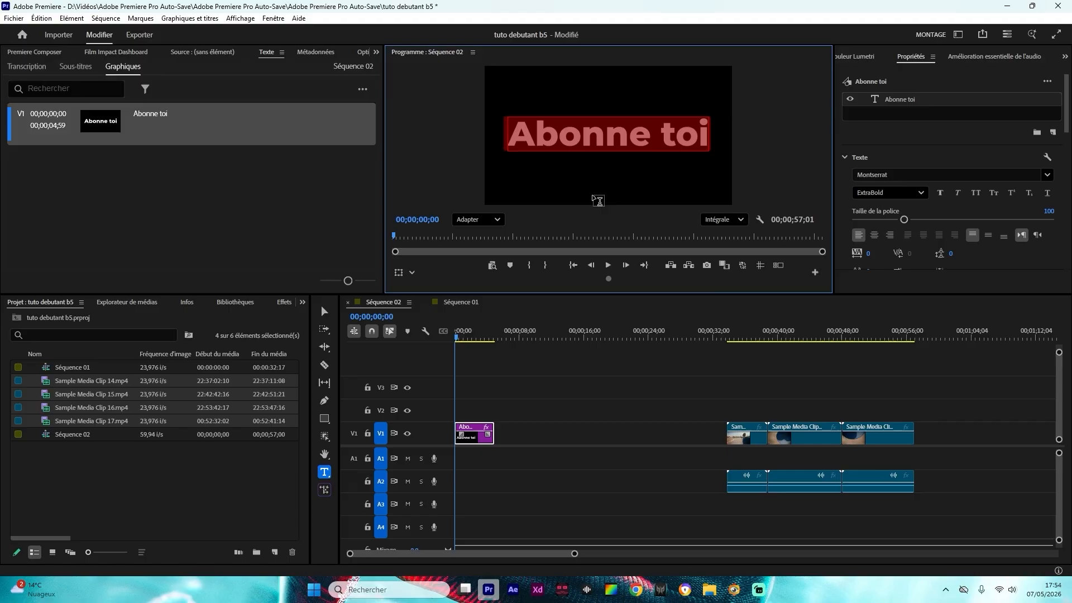
left_click(900, 106)
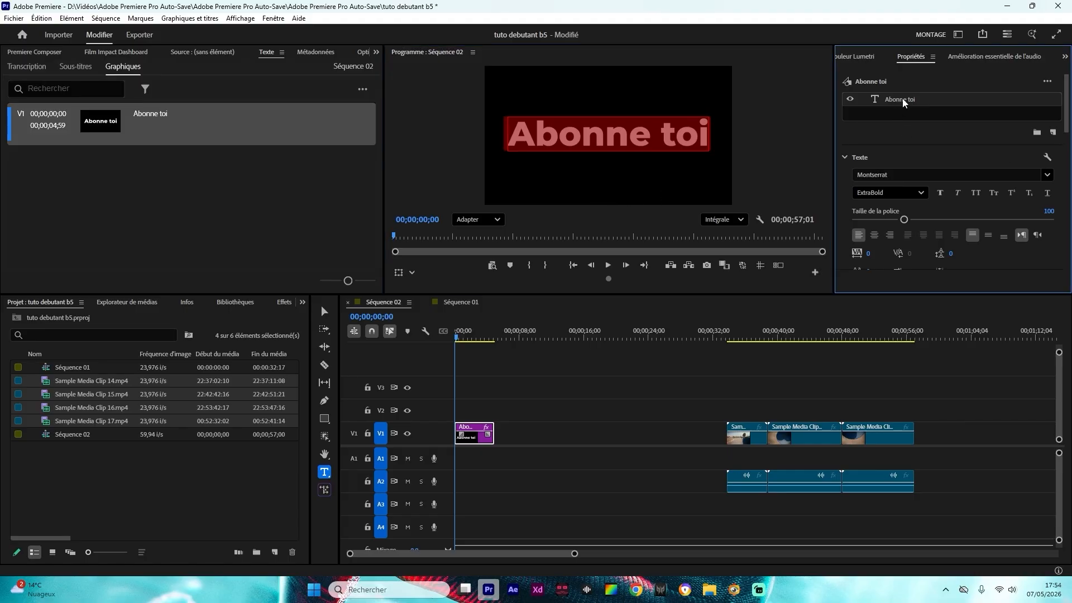
scroll(893, 123, "down", 4)
left_click(845, 149)
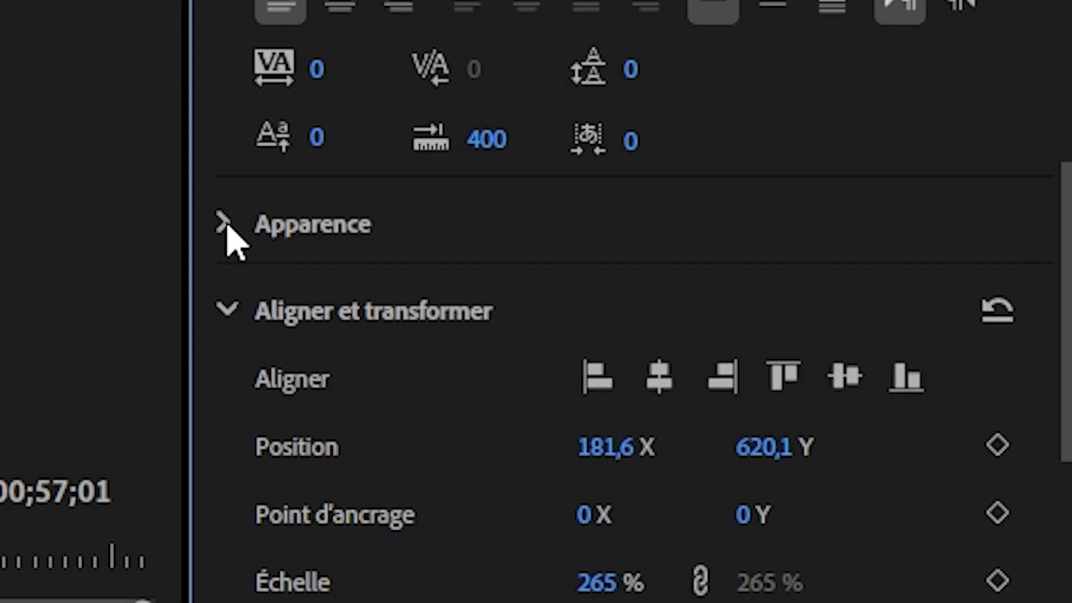
left_click(845, 149)
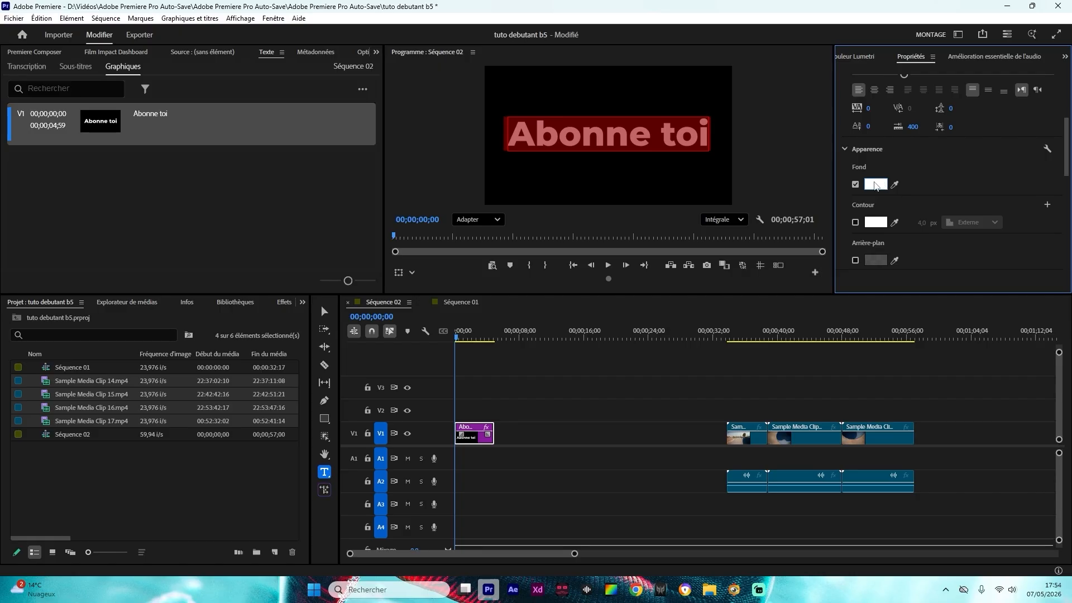
left_click(875, 185)
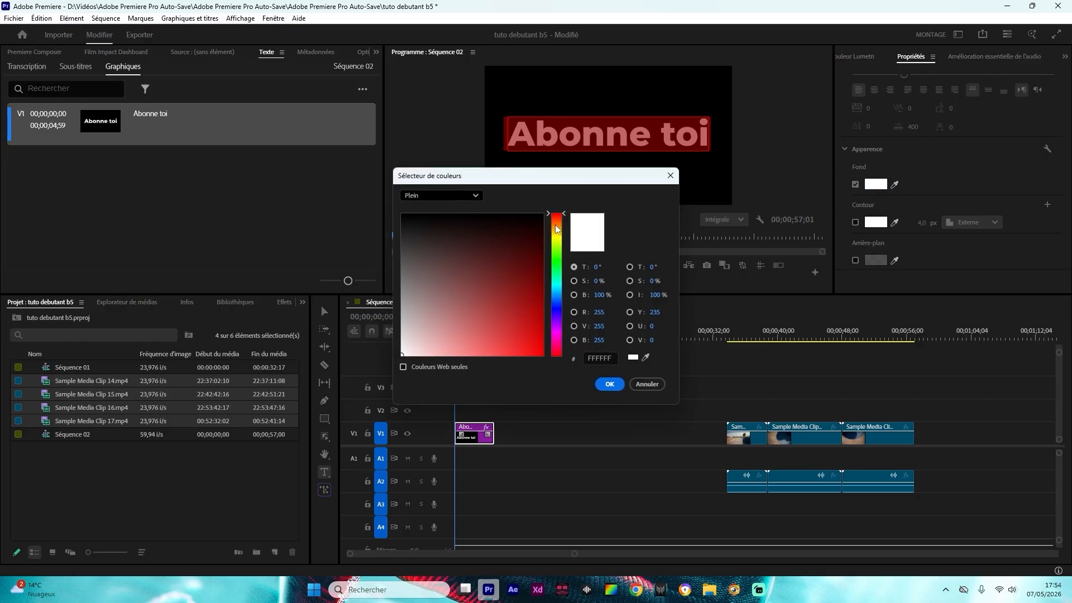
left_click_drag(556, 229, 556, 267)
left_click_drag(464, 322, 667, 453)
left_click(609, 384)
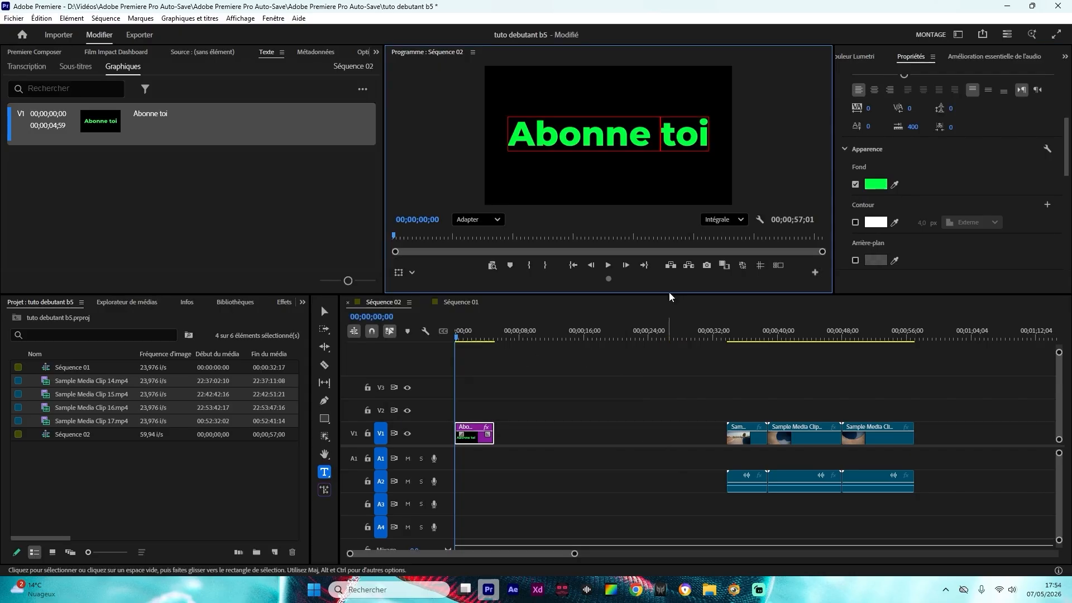
- Add a white external outline 1.0 px wide to the "Abonne toi" text
mouse_move(512, 131)
left_mouse_down()
mouse_move(752, 150)
mouse_move(511, 146)
left_mouse_up()
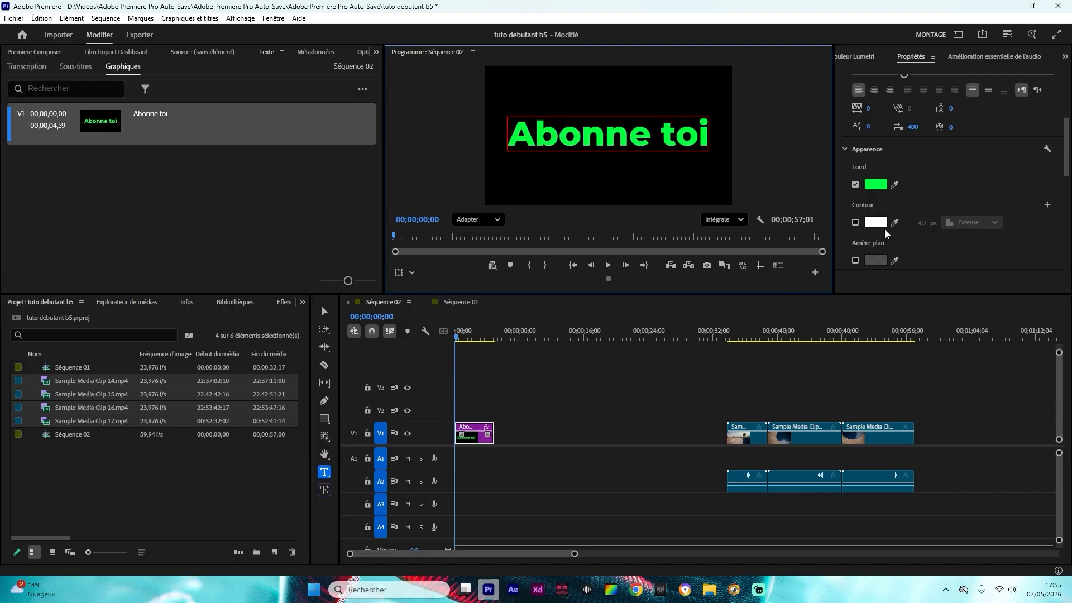
scroll(853, 231, "down", 1)
left_click(856, 211)
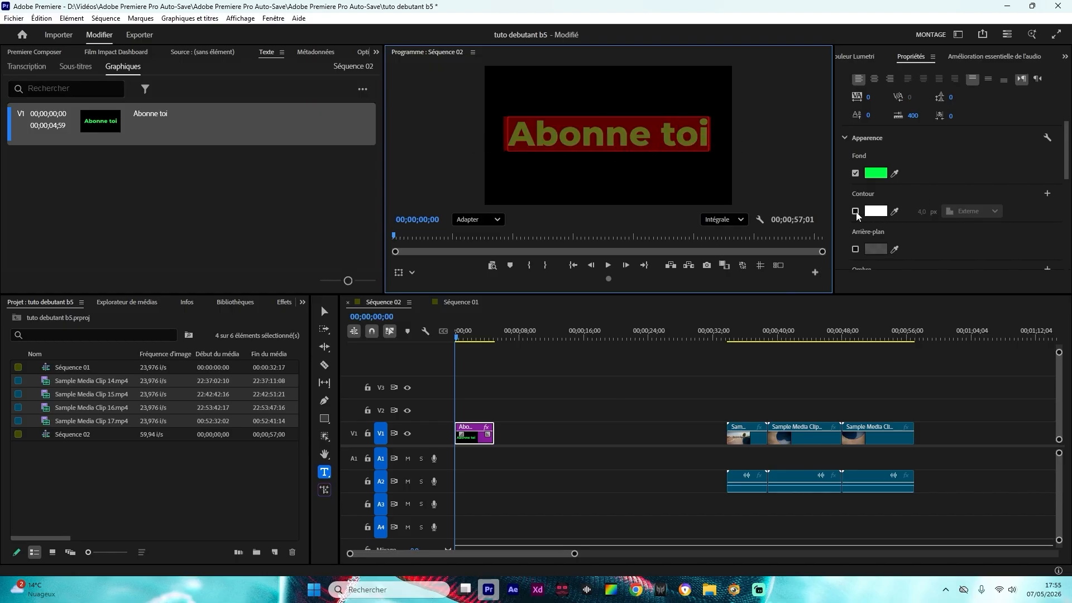
mouse_move(920, 215)
left_mouse_down()
mouse_move(943, 215)
mouse_move(918, 215)
left_mouse_up()
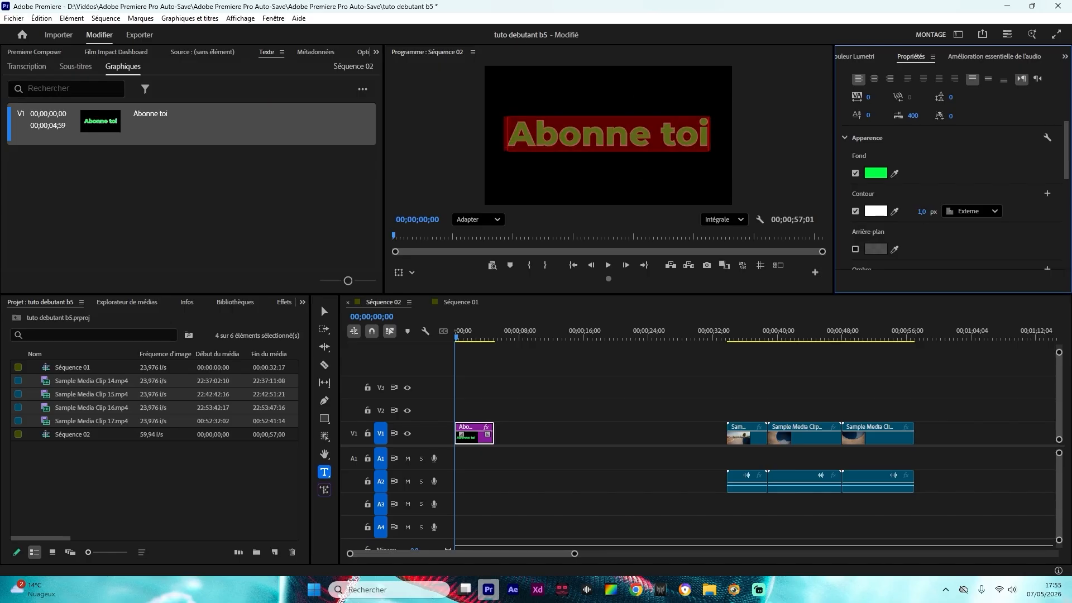
left_click(597, 433)
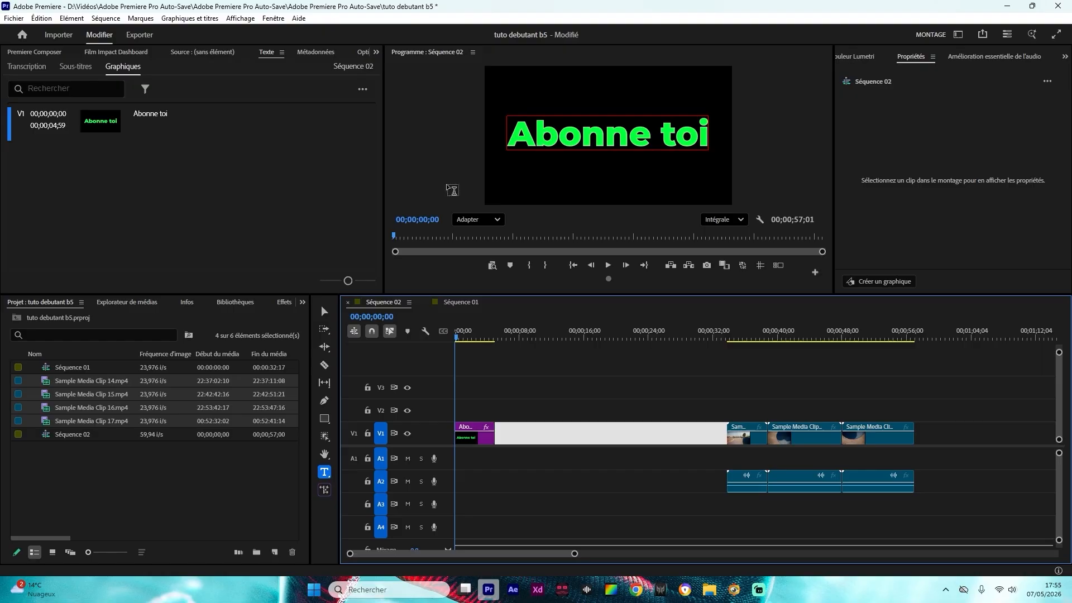
- Scale the "Abonne toi" title clip to 99 % and move it to position 948 X, 548 Y
left_click(474, 433)
left_click_drag(942, 209, 940, 208)
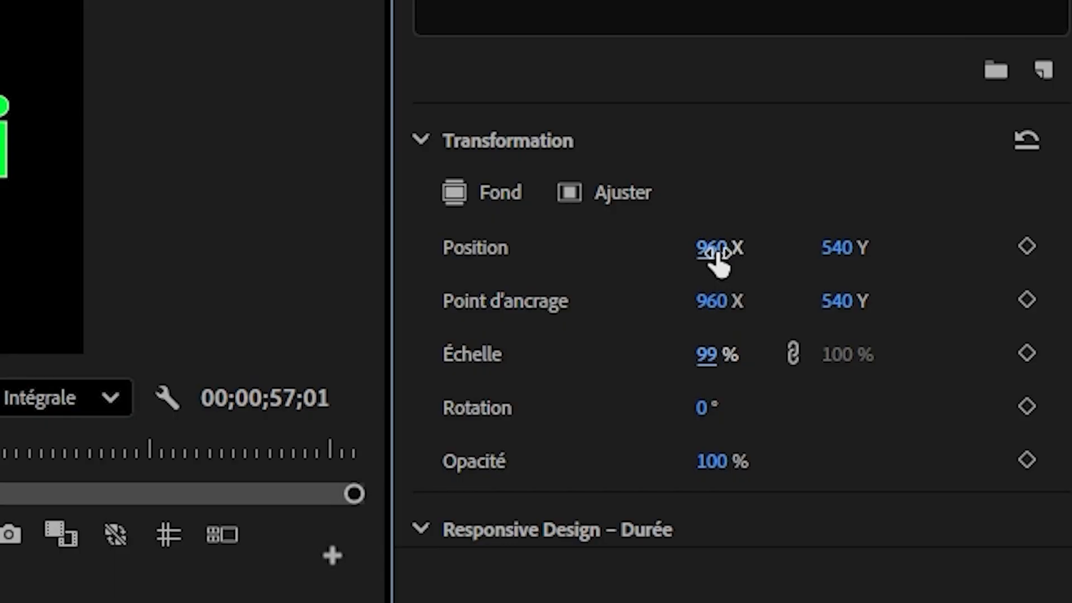
left_click(942, 169)
left_click(975, 167)
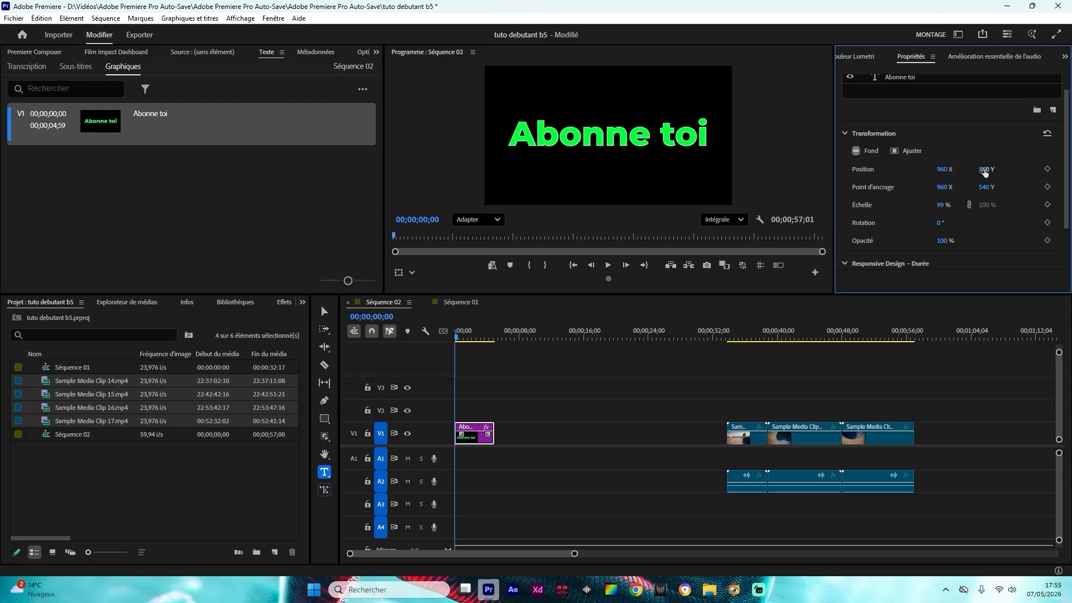
mouse_move(983, 170)
left_mouse_down()
mouse_move(997, 166)
mouse_move(988, 169)
left_mouse_up()
mouse_move(942, 171)
left_mouse_down()
mouse_move(919, 173)
mouse_move(962, 173)
left_mouse_up()
- Adjust the opacity of the "Abonne toi" title clip
scroll(962, 176, "down", 2)
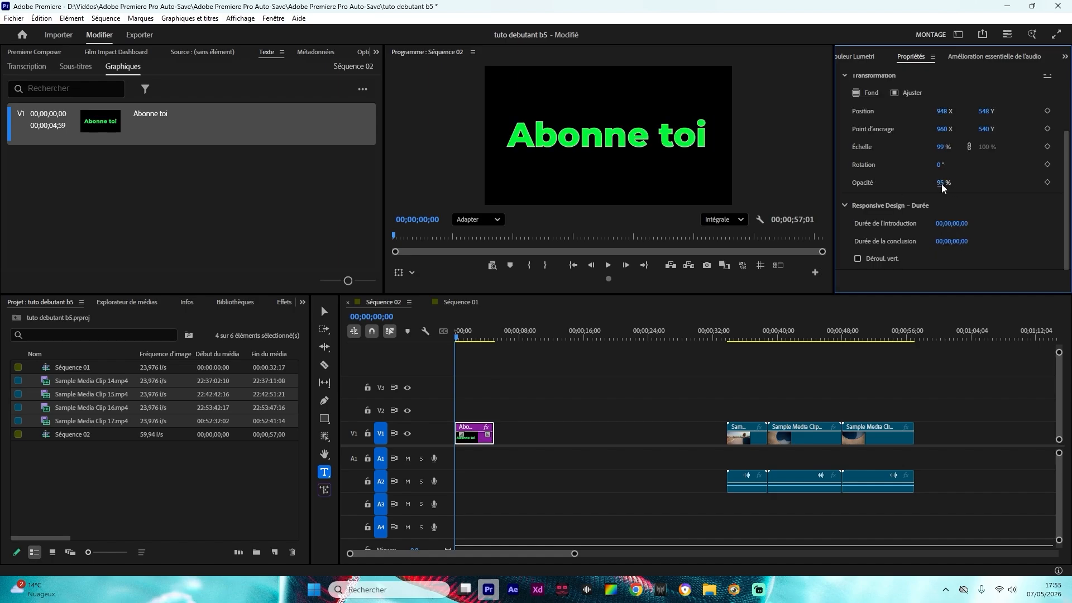
mouse_move(942, 184)
left_mouse_down()
mouse_move(921, 184)
mouse_move(949, 184)
left_mouse_up()
scroll(919, 208, "up", 2)
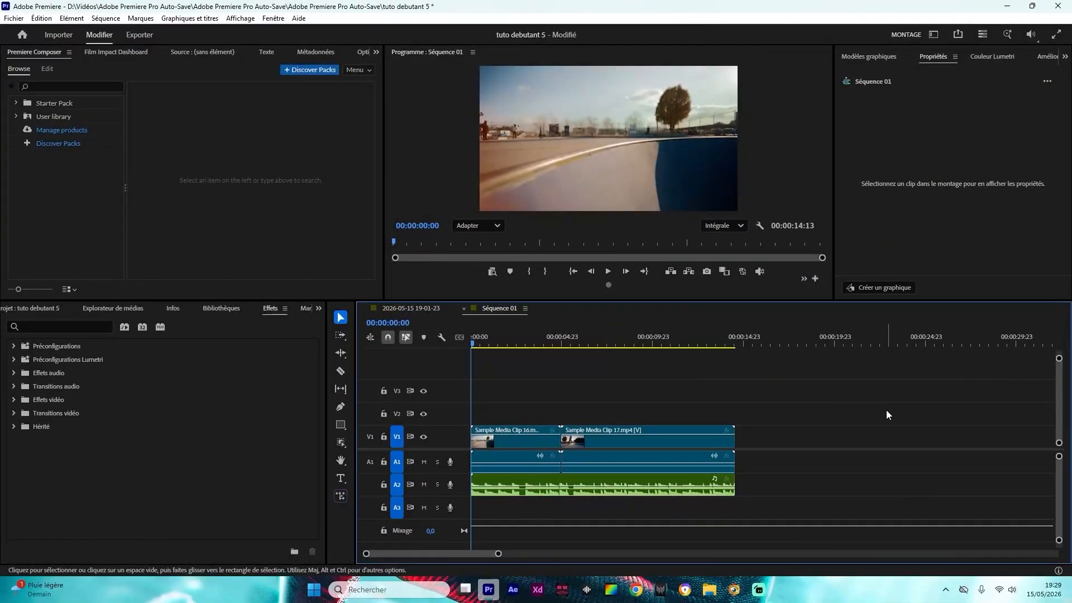
- Play Séquence 01 and inspect the cut between Sample Media Clip 16 and Sample Media Clip 17
left_click_drag(887, 412, 506, 519)
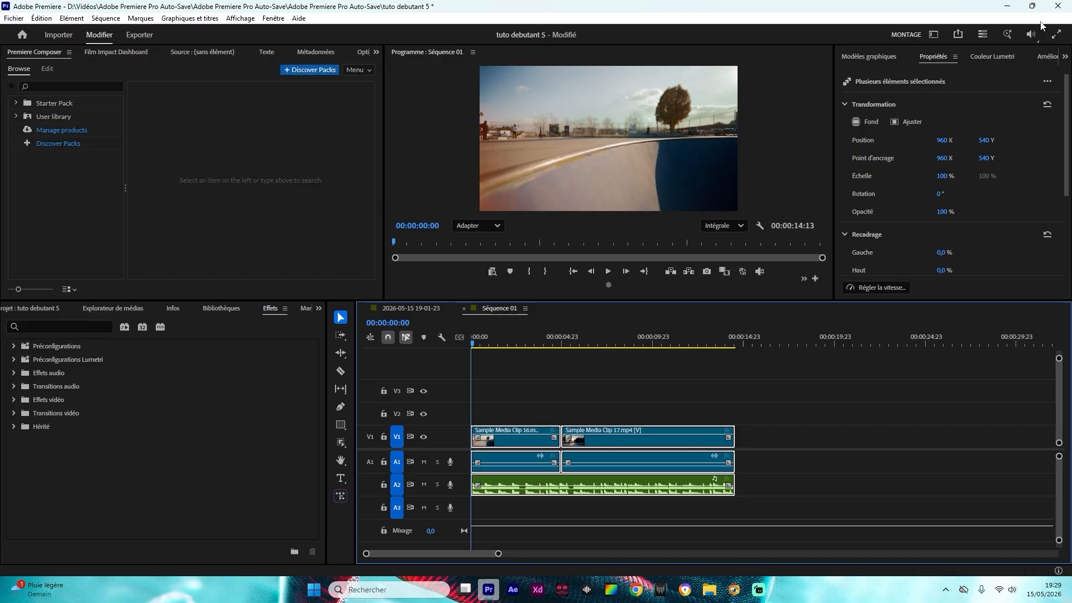
key("space")
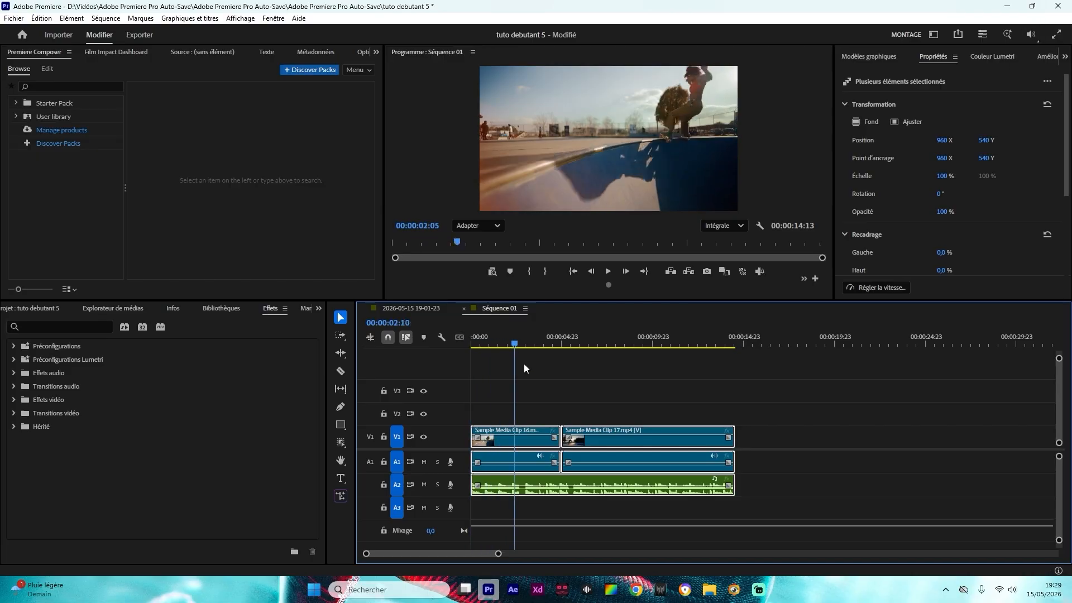
left_click(569, 355)
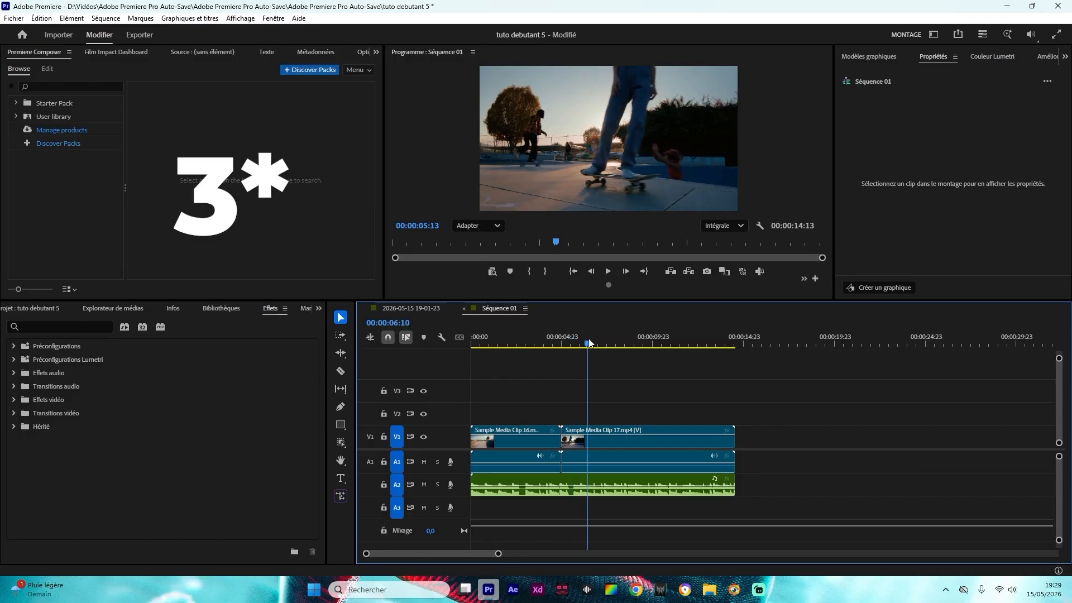
left_click(561, 344)
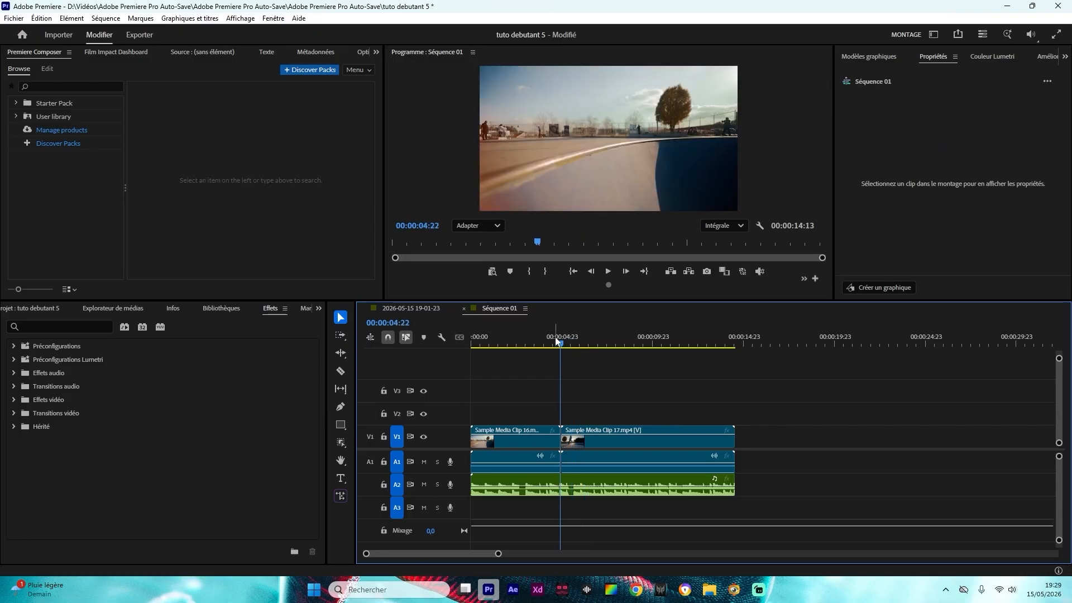
key("Home")
- Apply the legacy video transition Fondu de film (hérité) to the cut between Sample Media Clip 16 and Sample Media Clip 17
left_click(29, 368)
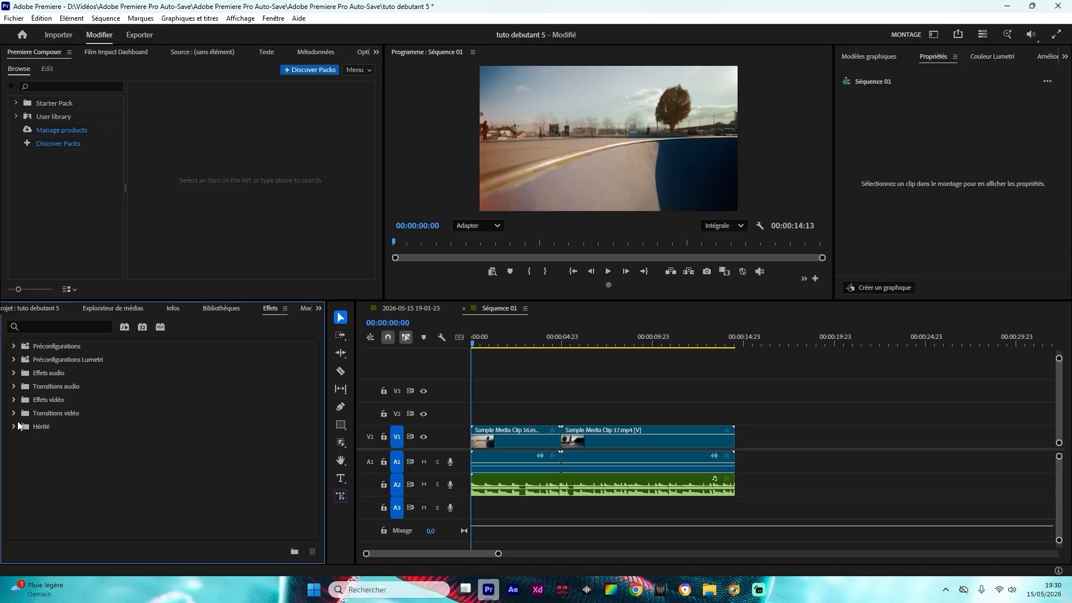
left_click(15, 427)
left_click(20, 453)
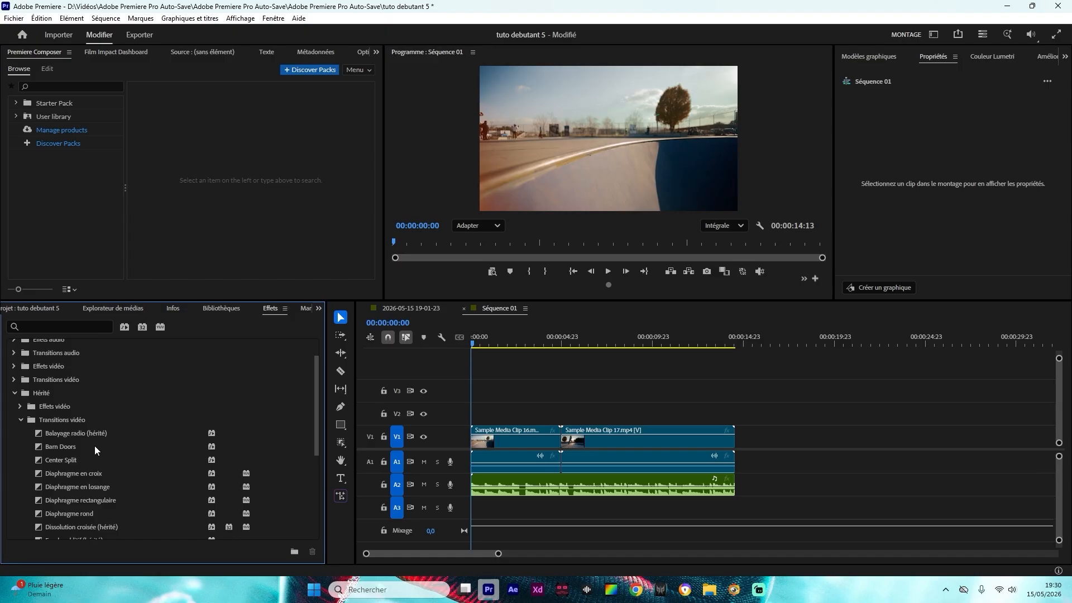
scroll(90, 455, "down", 2)
scroll(89, 455, "down", 2)
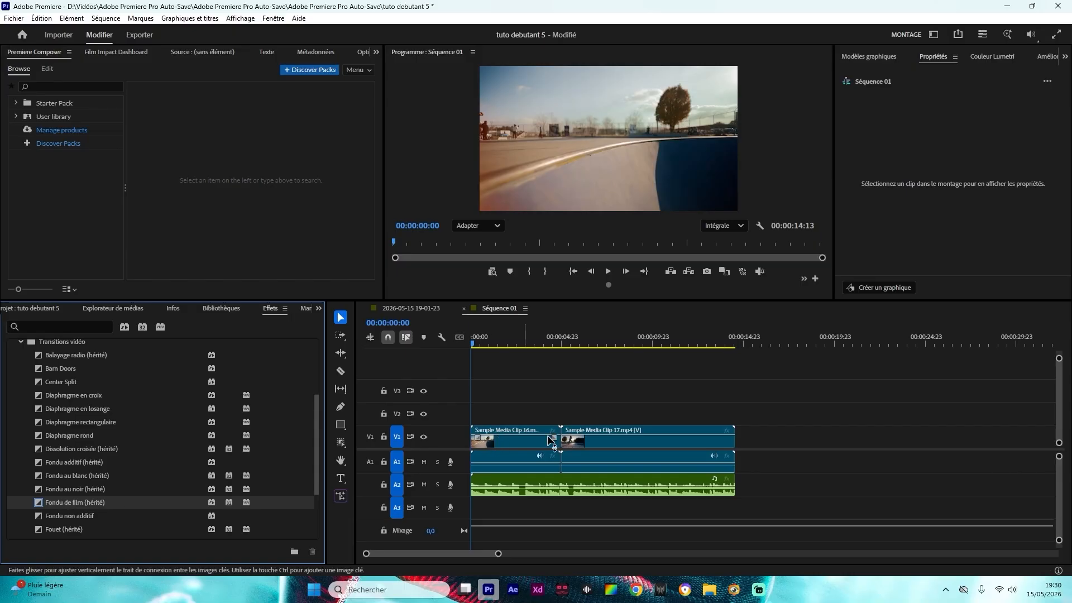
left_click_drag(582, 399, 537, 416)
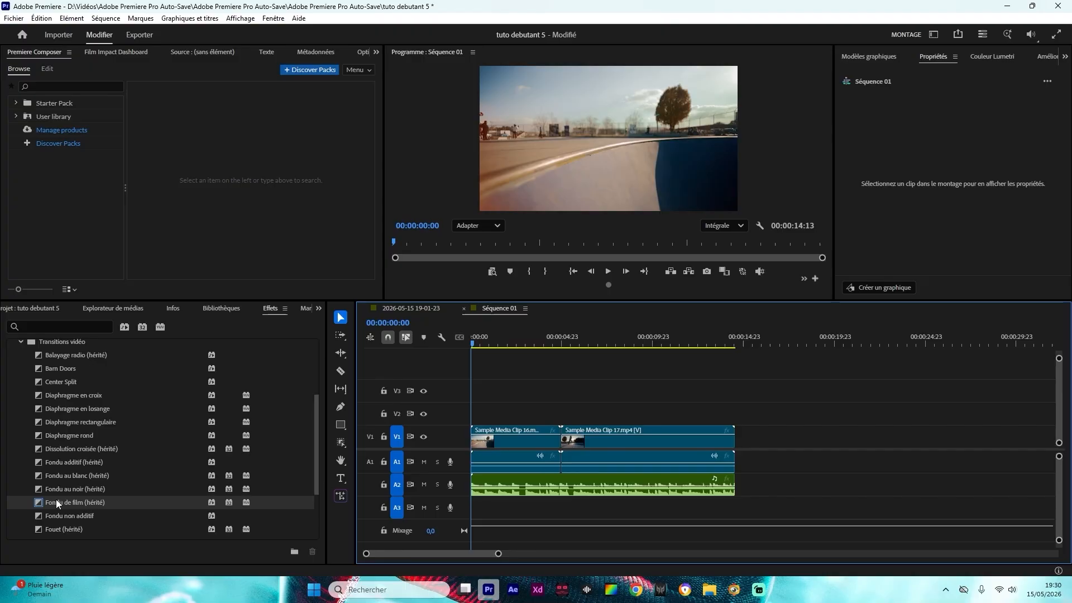
left_click_drag(59, 503, 575, 441)
left_click_drag(790, 391, 813, 416)
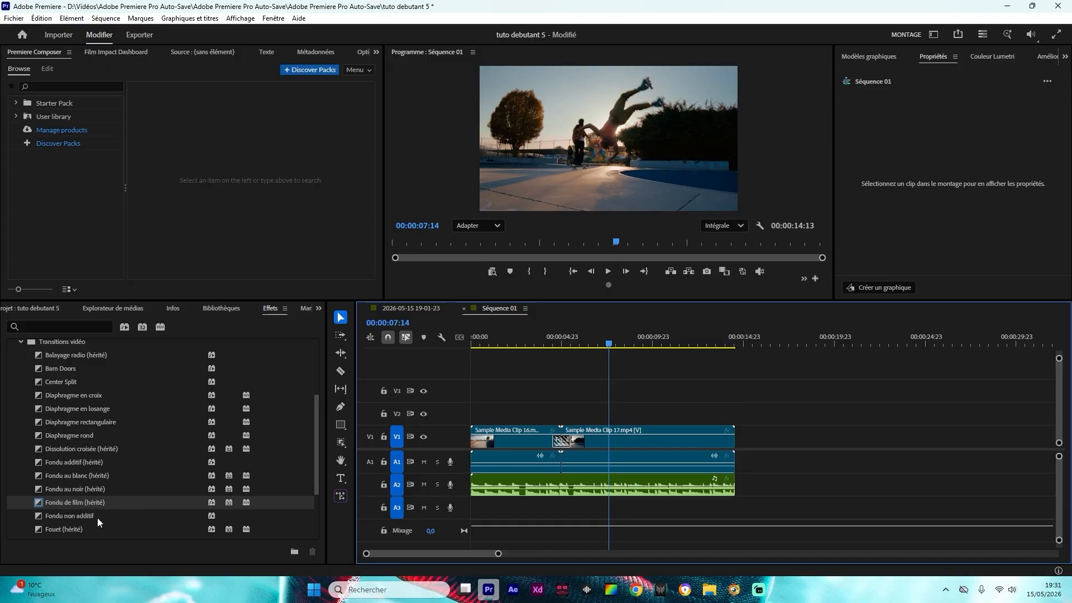
- Apply Fondu de film (hérité) to the end of Sample Media Clip 17
left_click(59, 504)
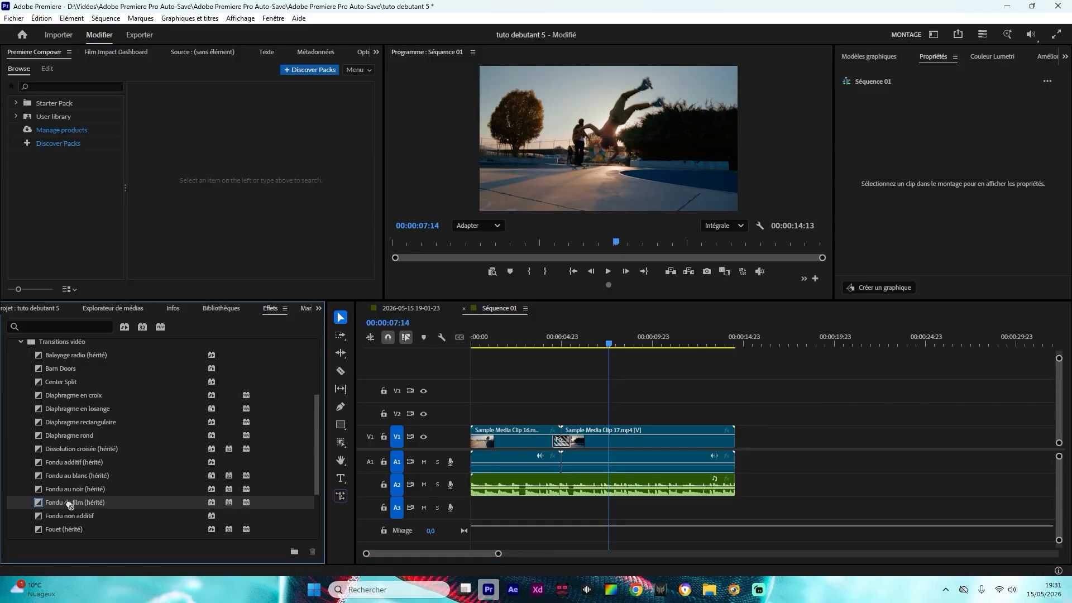
left_click_drag(127, 508, 569, 489)
left_click_drag(721, 445, 724, 444)
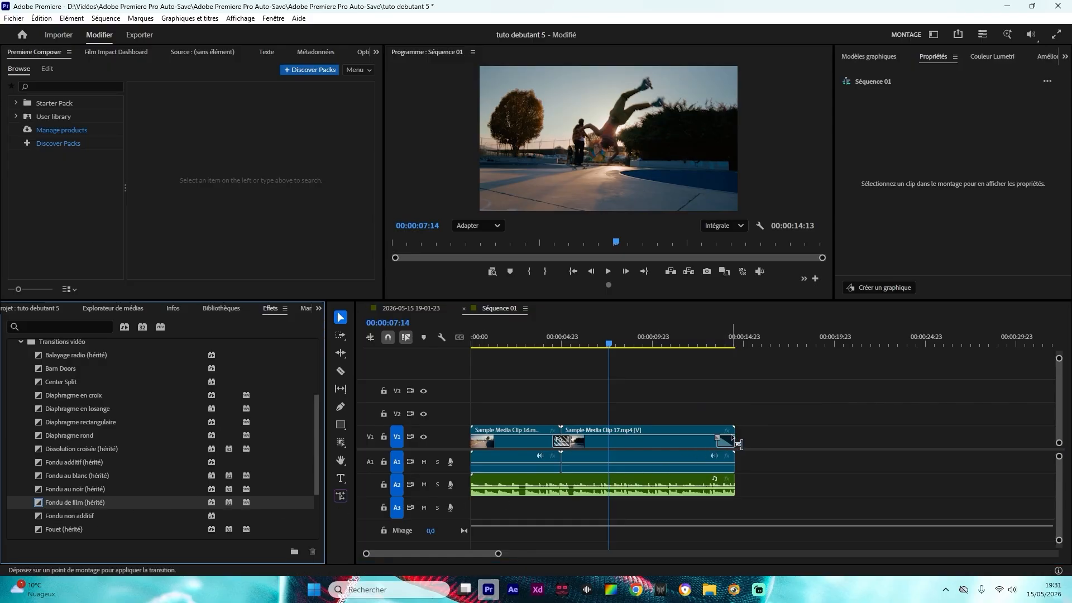
- Try stretching the closing fade so it starts at about 9 seconds, play it, and undo the stretch
key("Home")
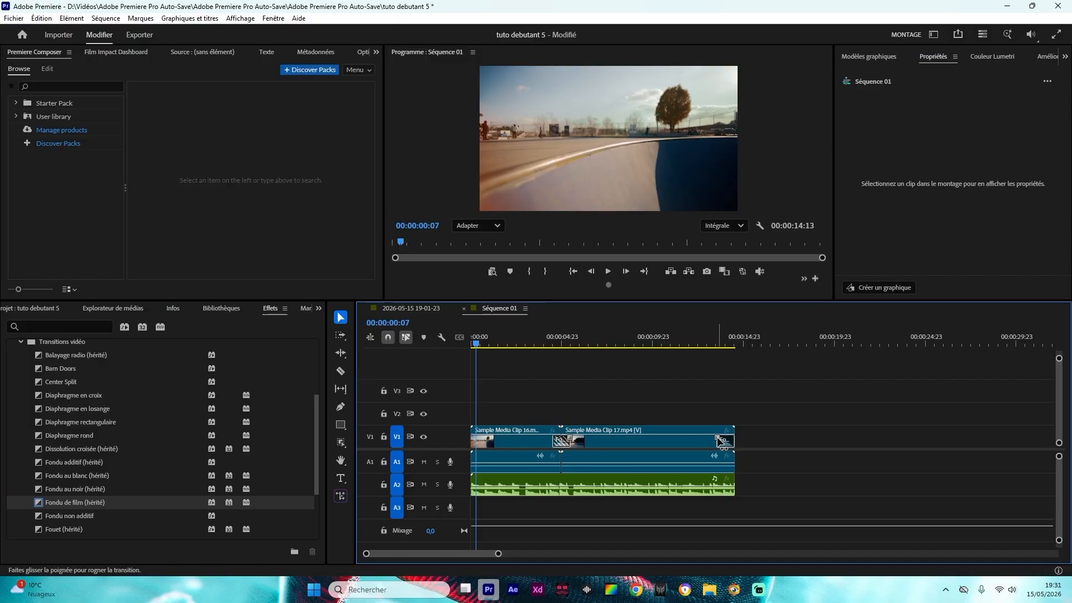
left_click_drag(723, 443, 631, 442)
left_click(621, 339)
key("space")
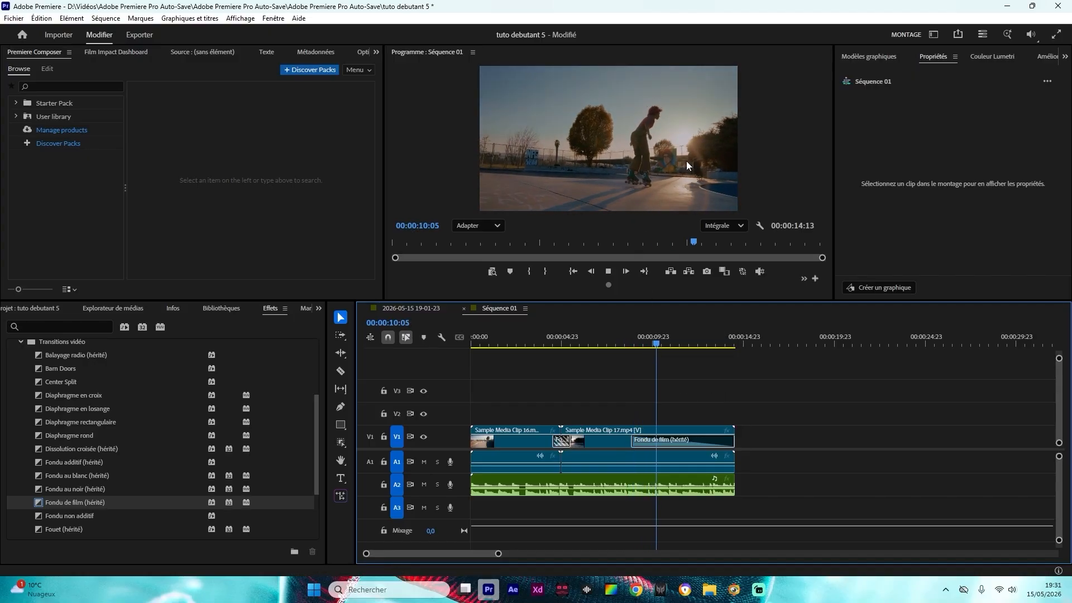
key("ctrl+z")
- Examine the other legacy video fades, including Fondu au noir and Fondu au blanc
left_click_drag(86, 490, 370, 444)
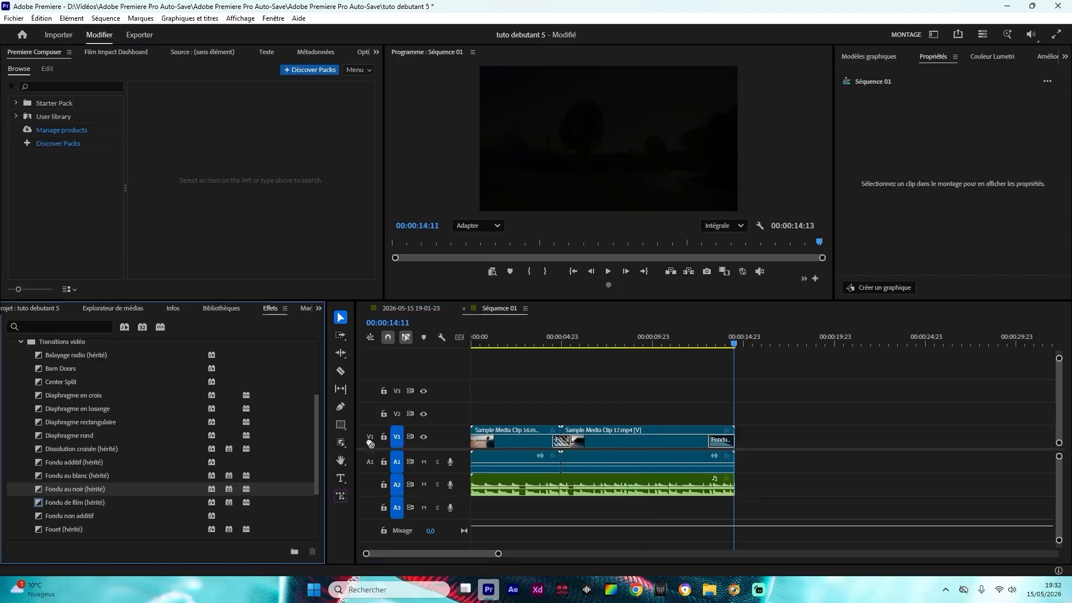
left_click(106, 476)
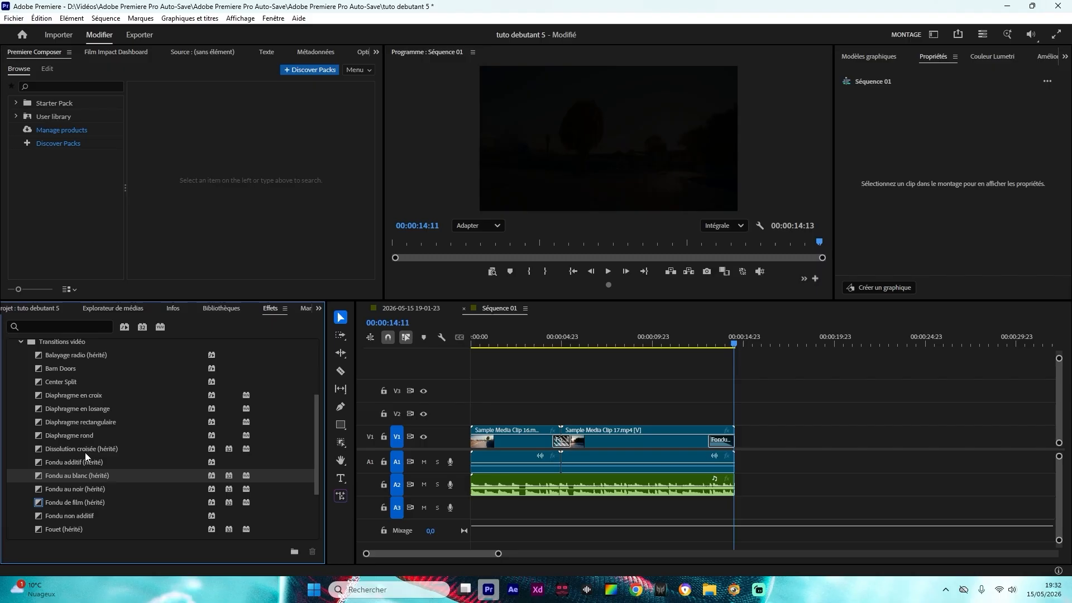
scroll(80, 464, "down", 1)
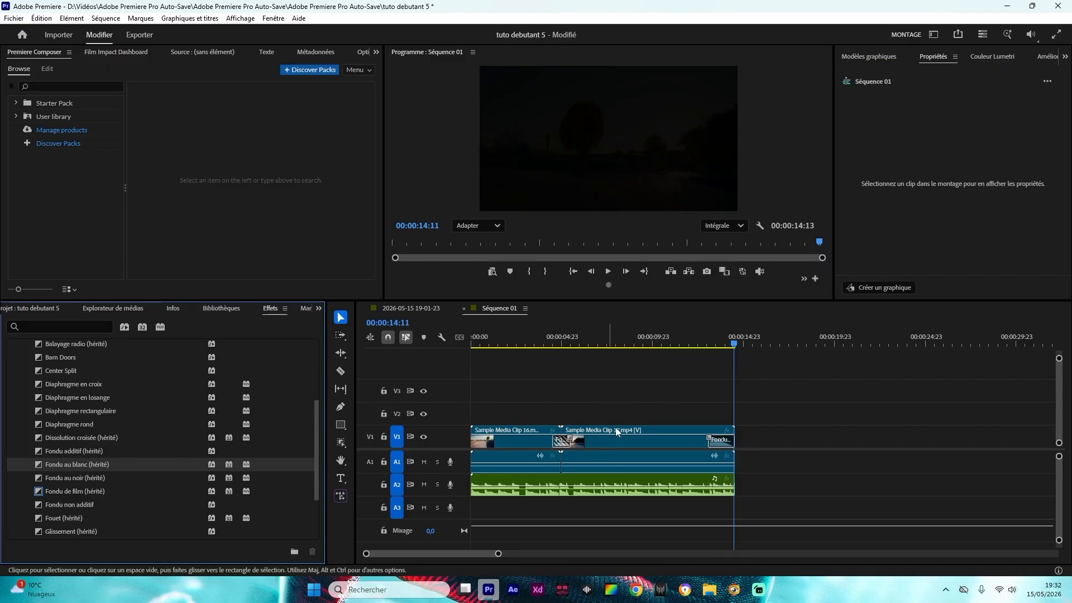
left_click(580, 475)
scroll(50, 391, "up", 10)
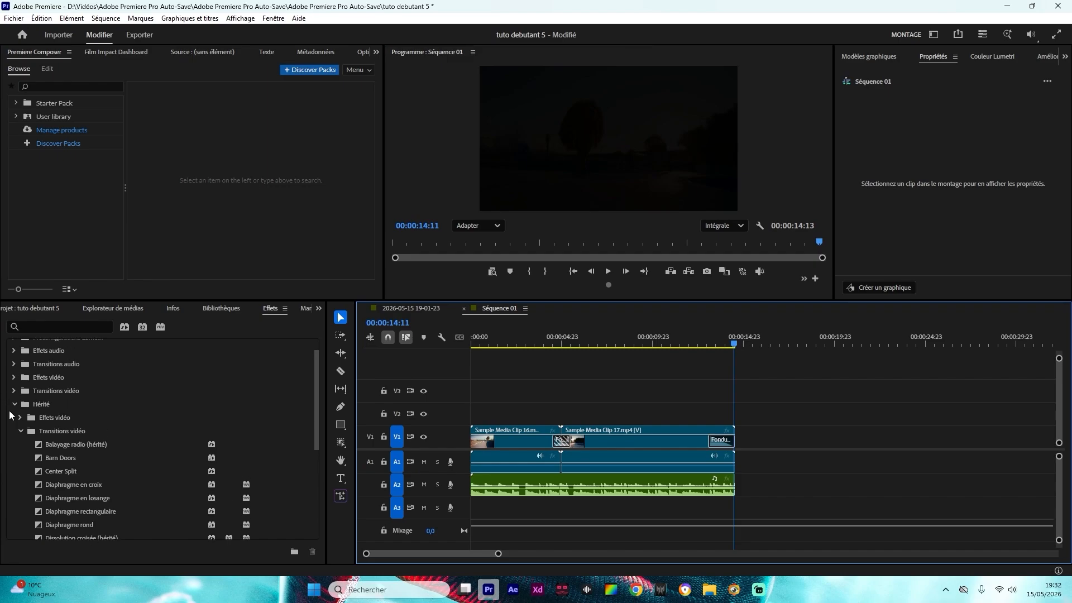
- Apply the Puissance constante audio transition to the start and end of the green music clip on A2 and check both cuts
left_click(17, 411)
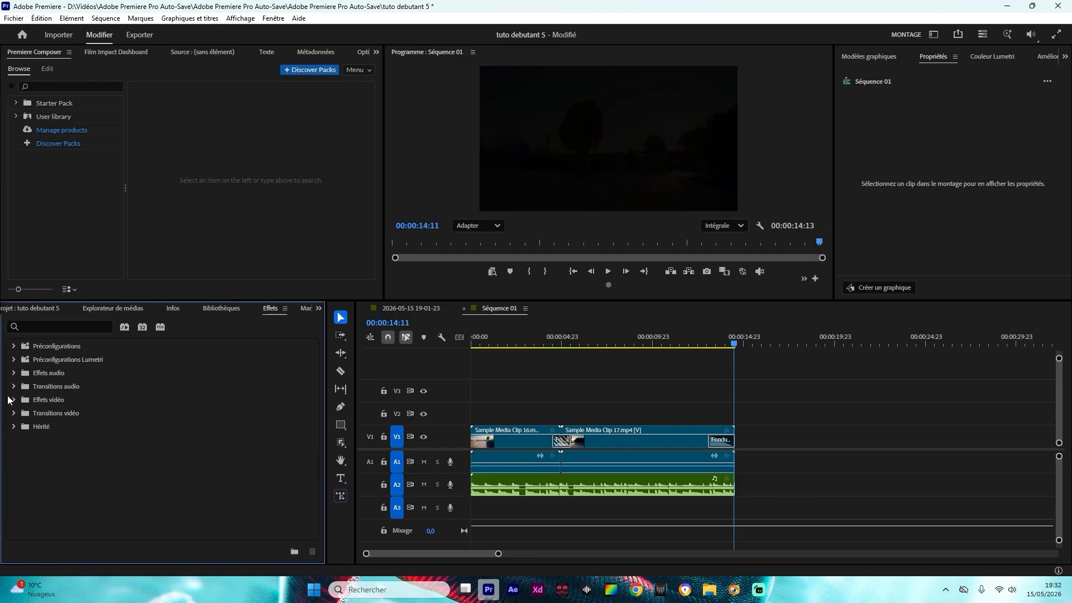
left_click(14, 385)
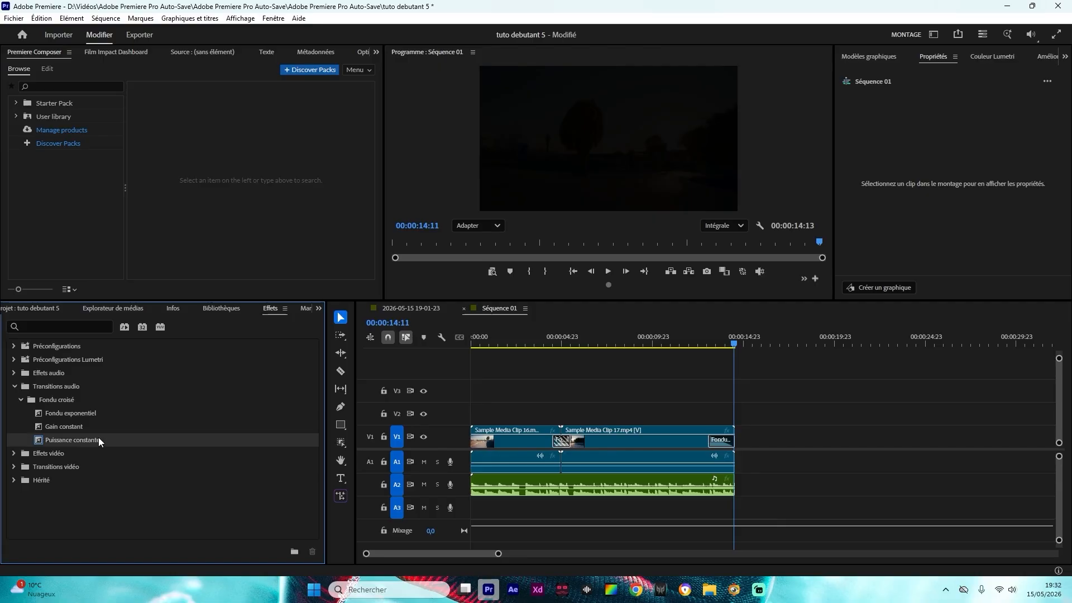
left_click(69, 438)
left_click_drag(74, 437, 729, 487)
left_click(726, 344)
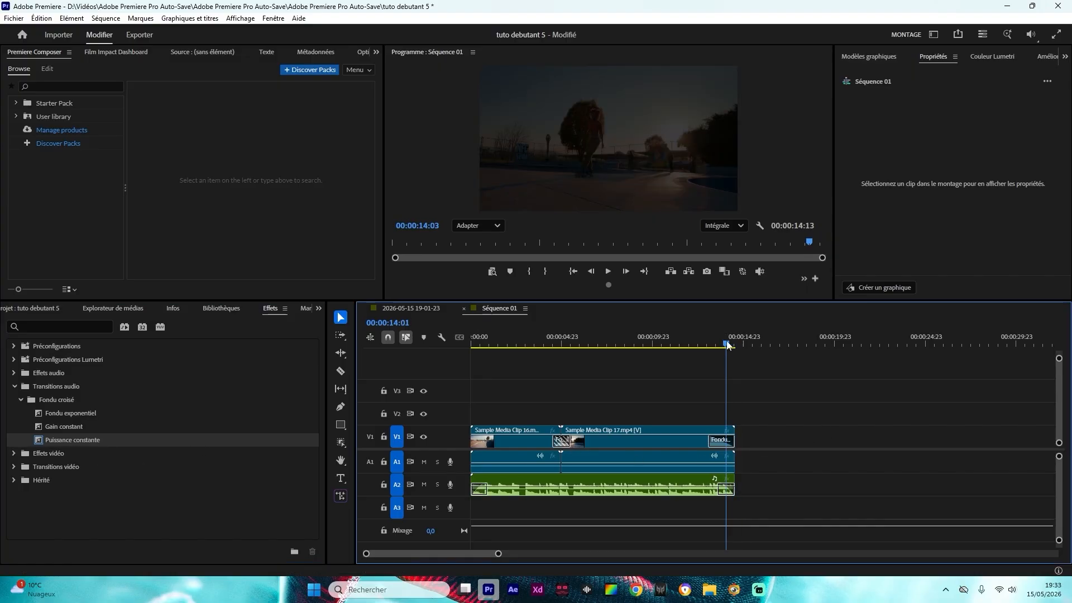
left_click(554, 345)
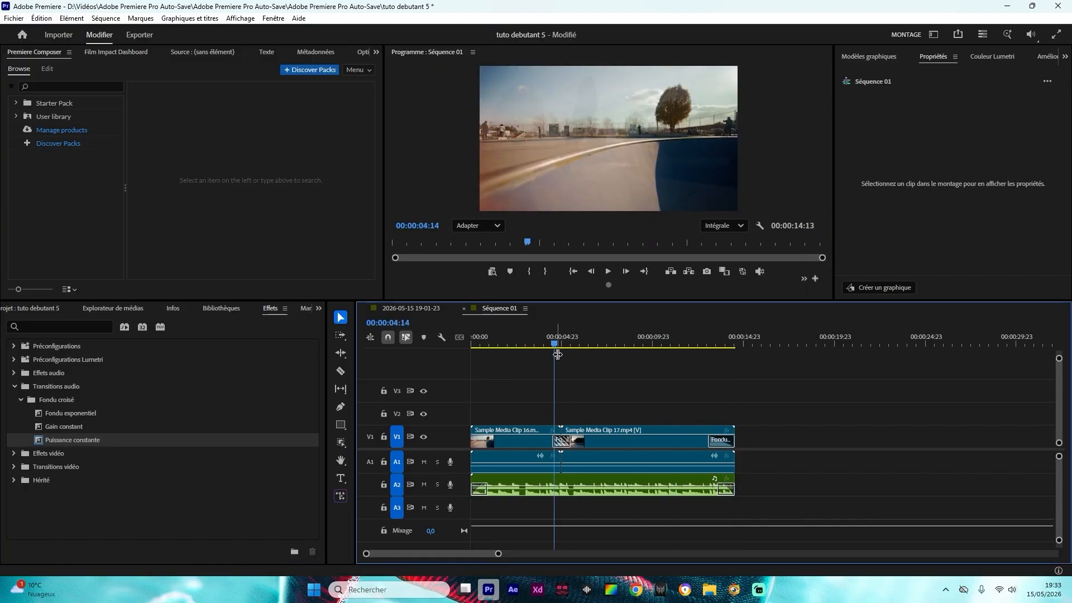
- Delete the fade at the end of Sample Media Clip 17 and apply the default transition there
left_click(722, 444)
key("Delete")
left_click(717, 344)
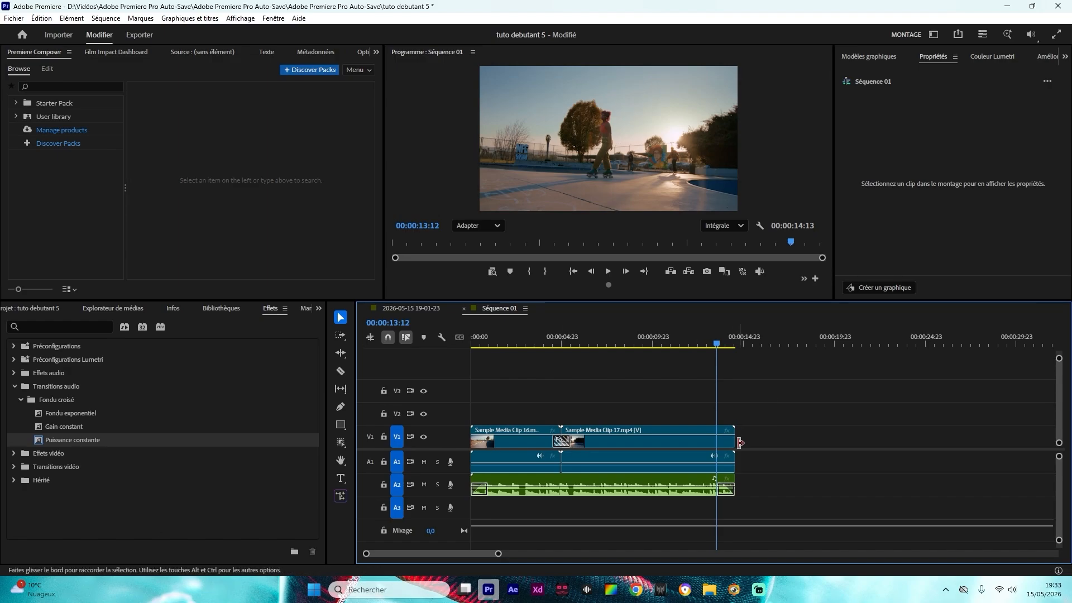
right_click(739, 443)
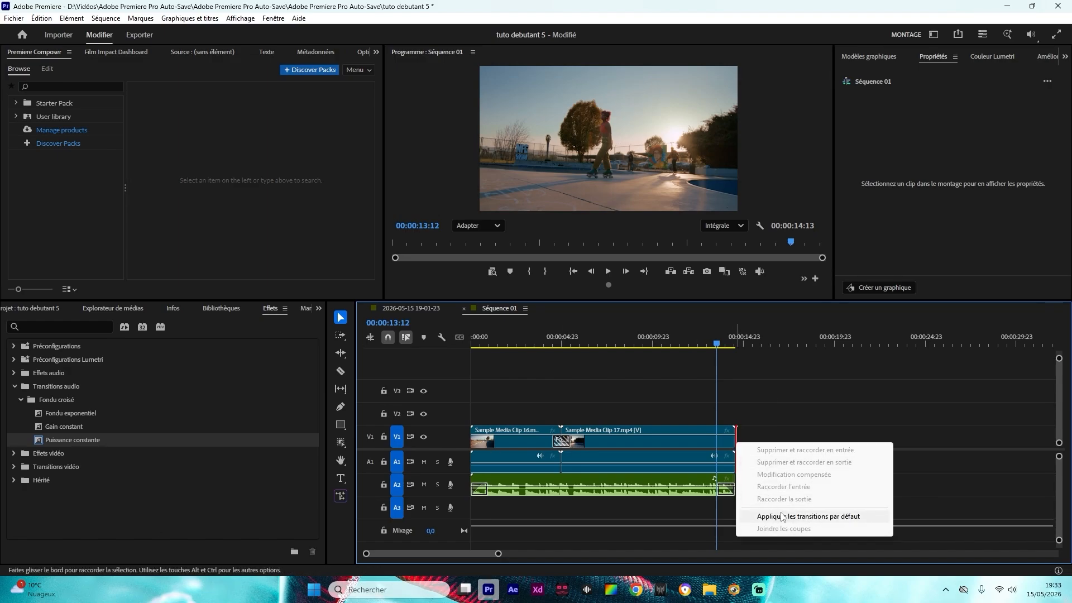
left_click(806, 516)
- Create a transition at the end of the timeline's last video clip using its transition handle
left_click_drag(798, 413, 707, 395)
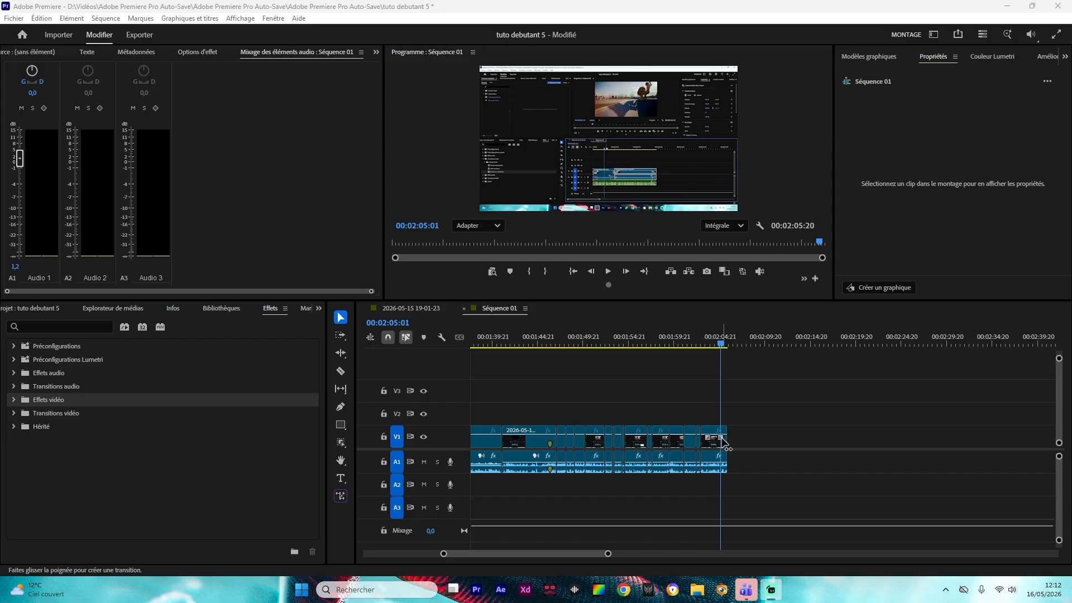
mouse_move(723, 444)
left_mouse_down()
mouse_move(704, 446)
mouse_move(716, 444)
left_mouse_up()
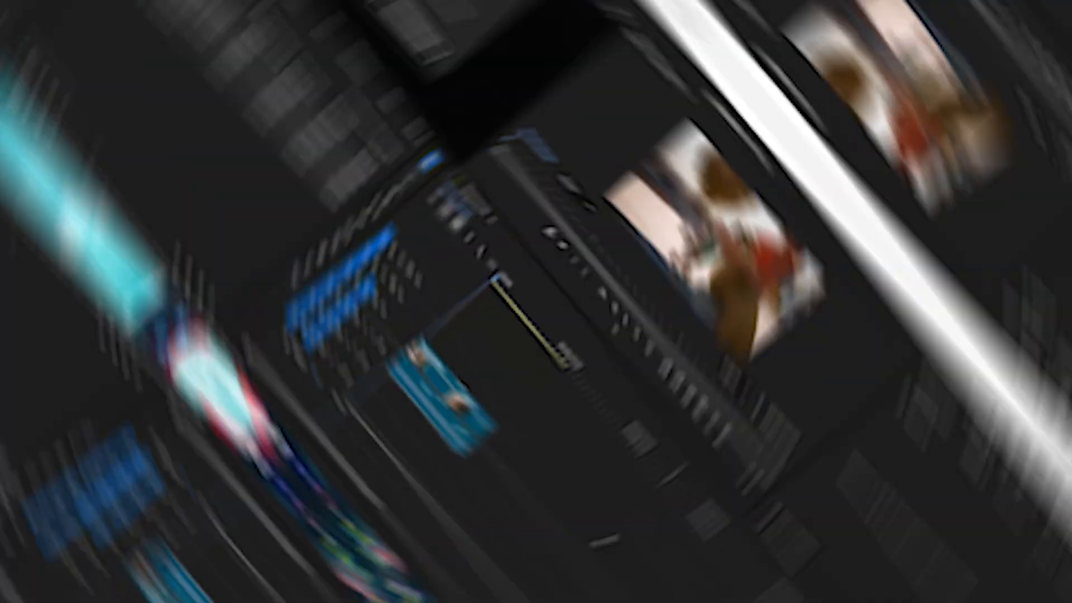
- List the video transition categories and select both clips in Séquence 01 of the tuto debutant 6 Pr project
left_click_drag(765, 395, 539, 472)
left_click(566, 431)
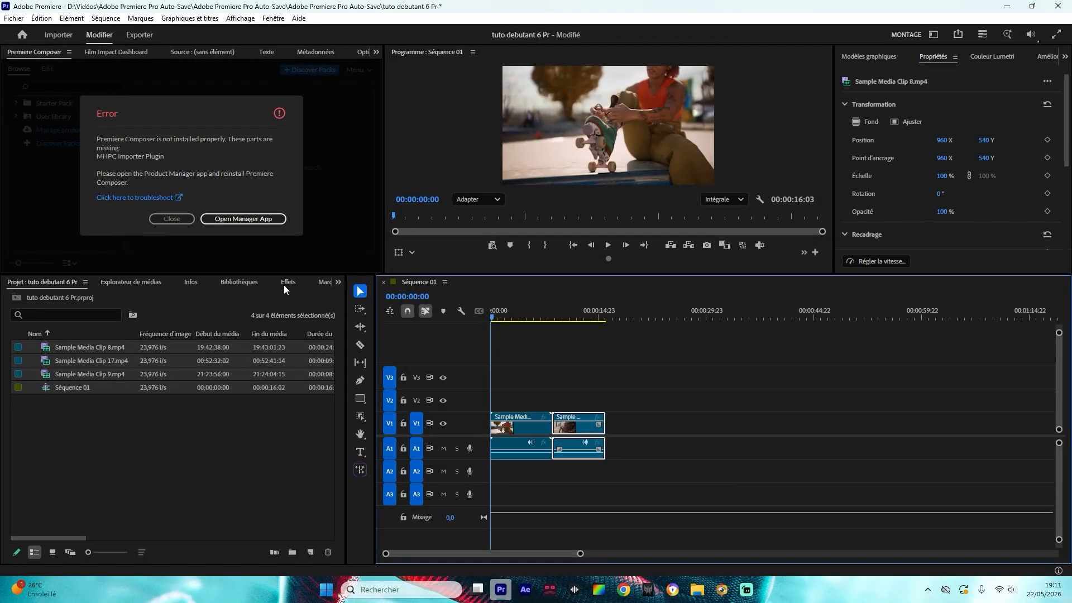
left_click(286, 283)
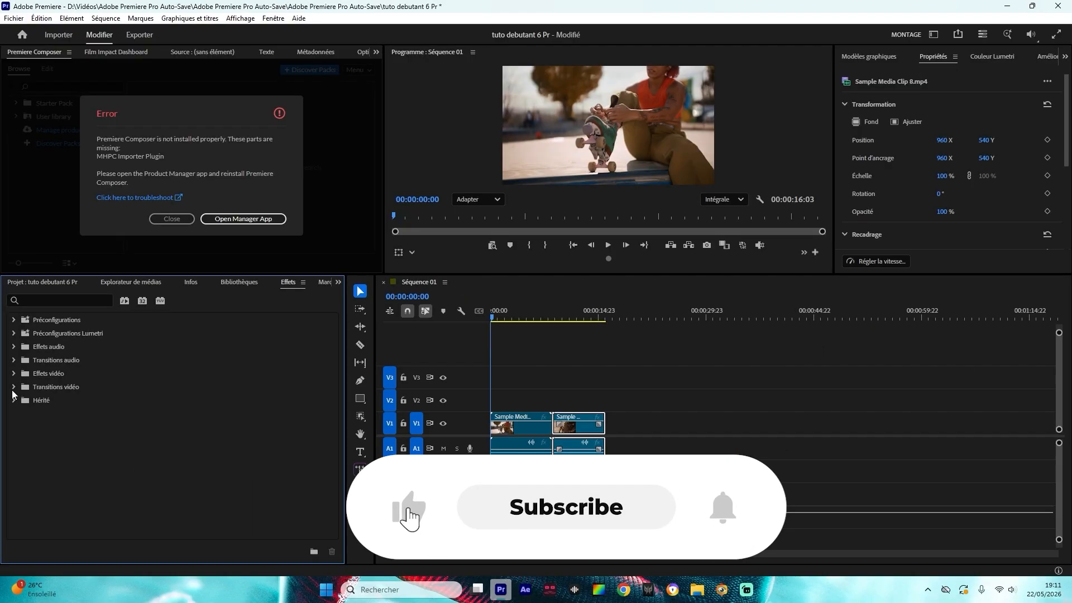
left_click(13, 387)
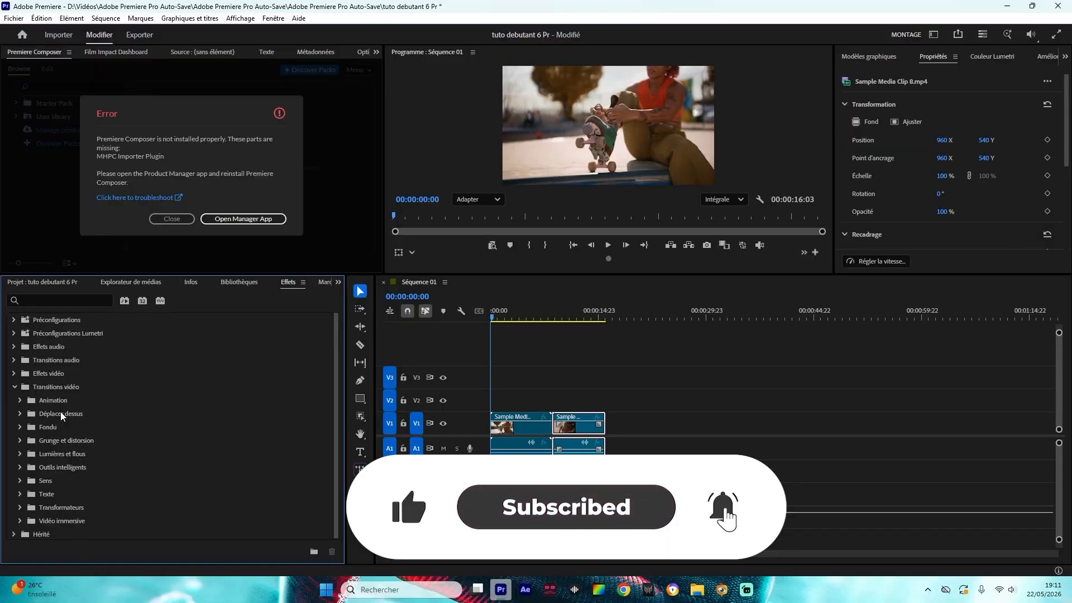
left_click_drag(616, 362, 487, 462)
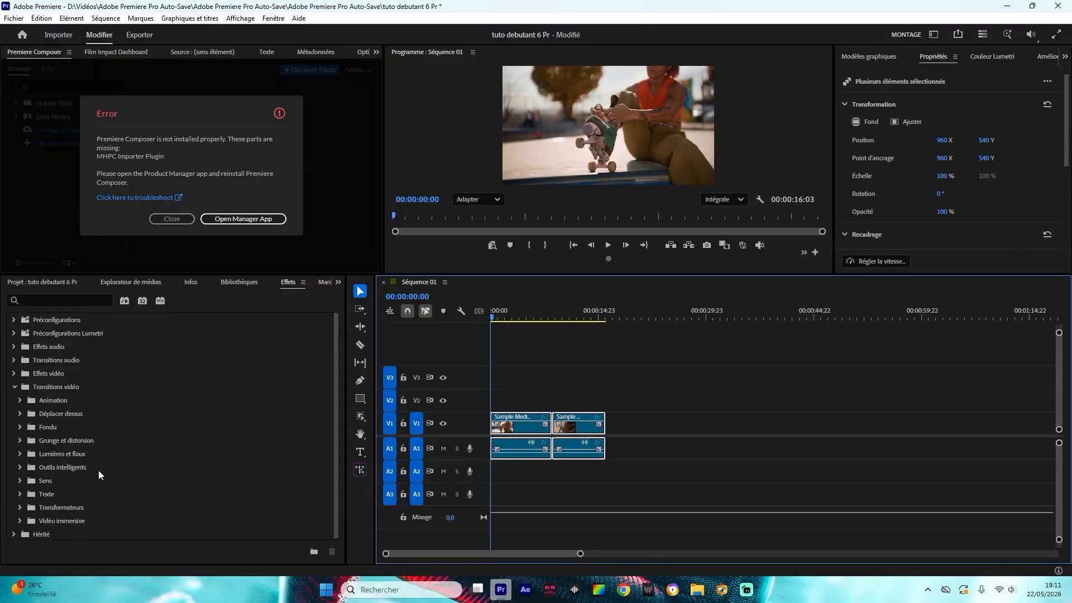
- Apply Zoom avant-arrière from Lumières et flous to the cut between the two clips, accept repeated frames and play it
left_click(15, 454)
scroll(137, 495, "down", 5)
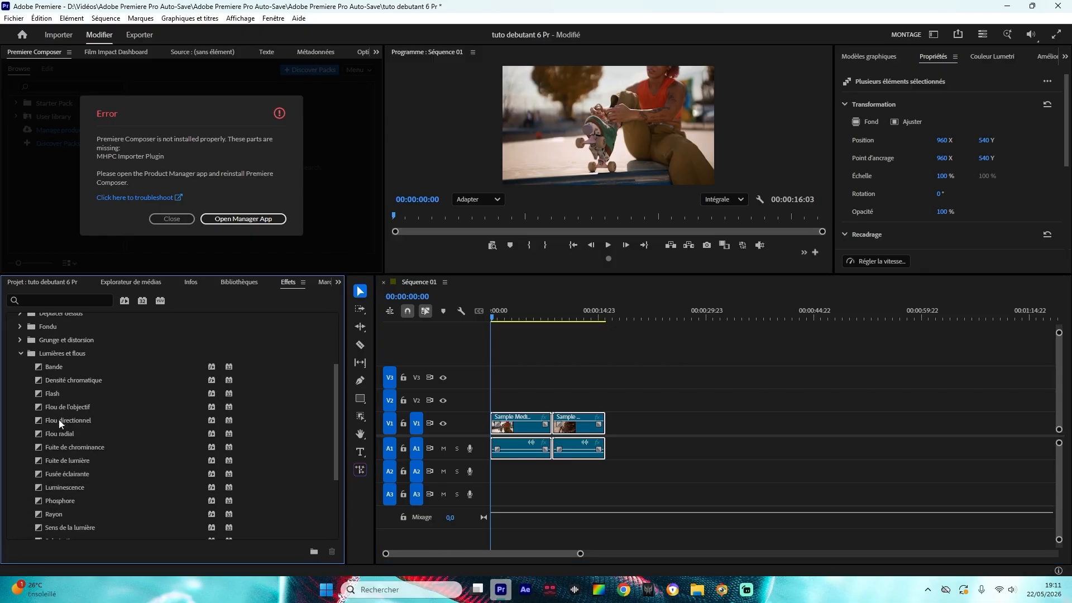
scroll(50, 538, "down", 2)
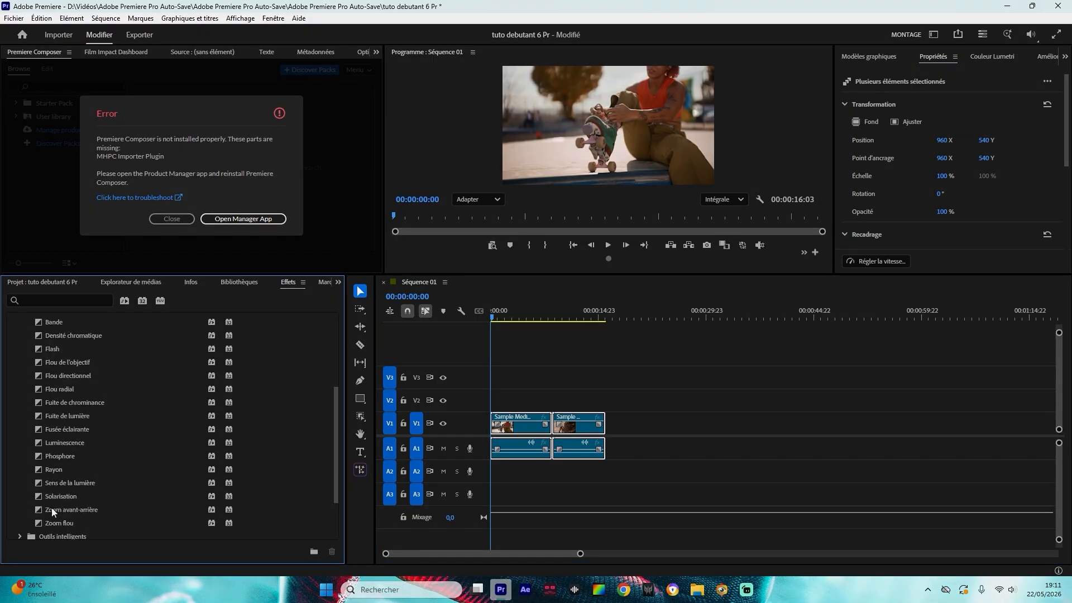
left_click_drag(56, 509, 81, 505)
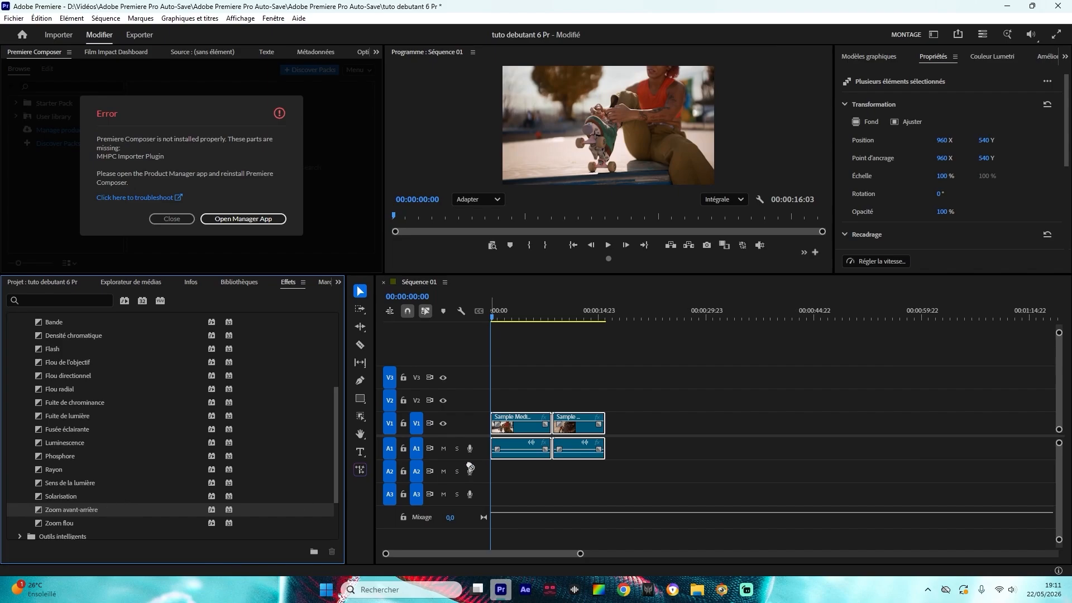
left_click_drag(470, 467, 551, 425)
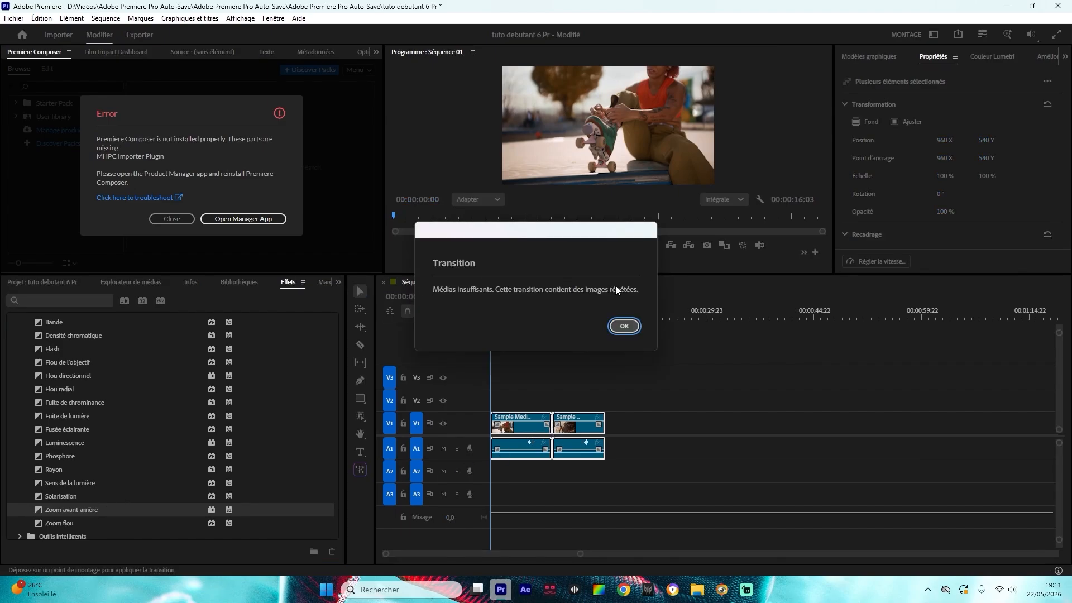
left_click(624, 326)
key("space")
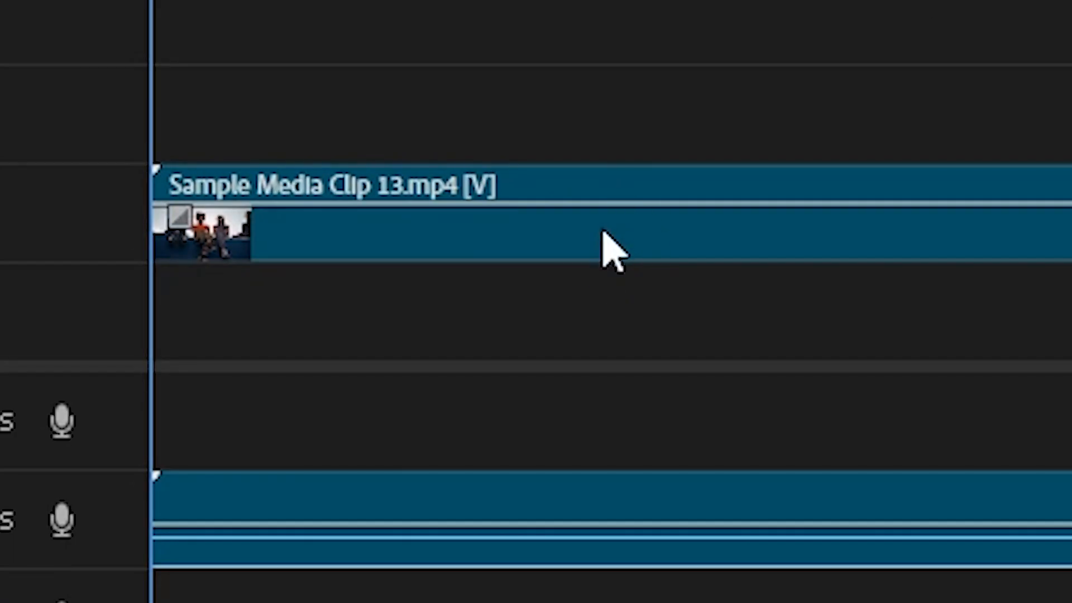
- Animate Position and Echelle of Sample Media Clip 13 with keyframes at its start and about one second in
left_click(611, 251)
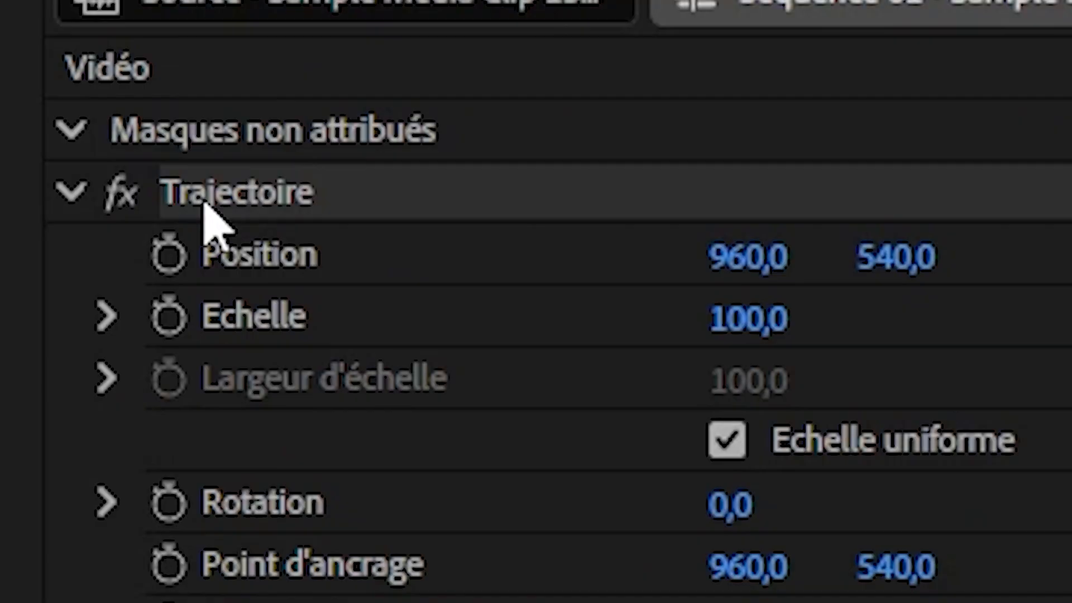
left_click(67, 191)
left_click(67, 192)
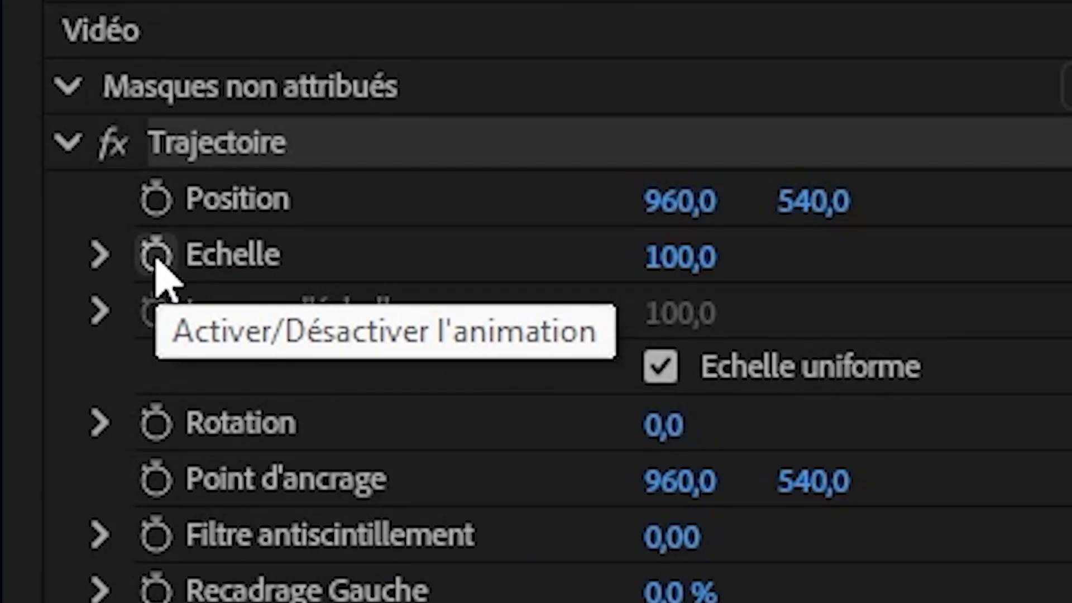
left_click(156, 255)
left_click(155, 199)
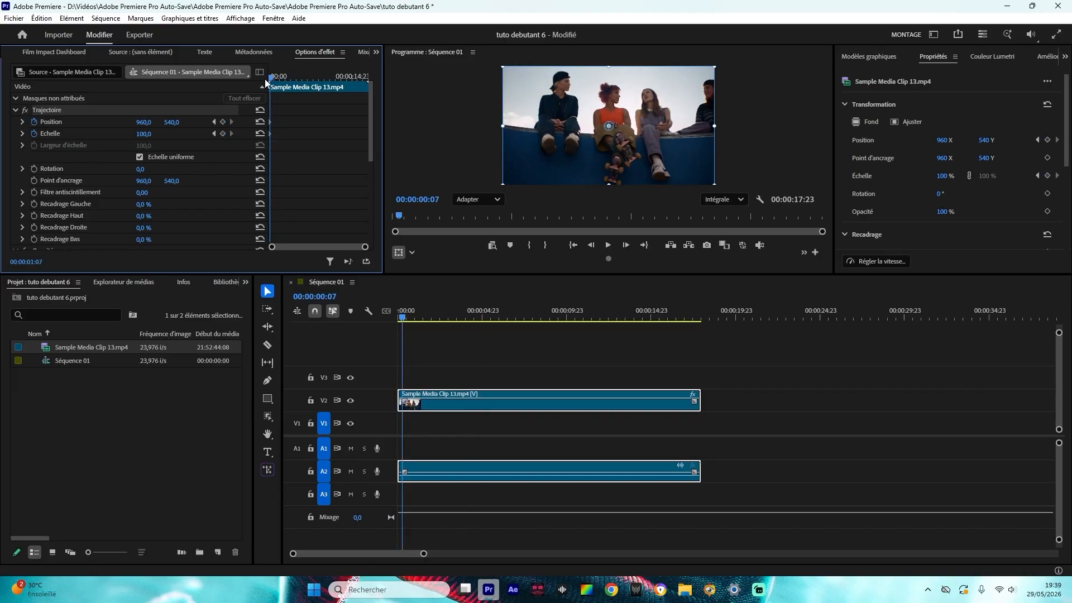
left_click_drag(273, 78, 277, 78)
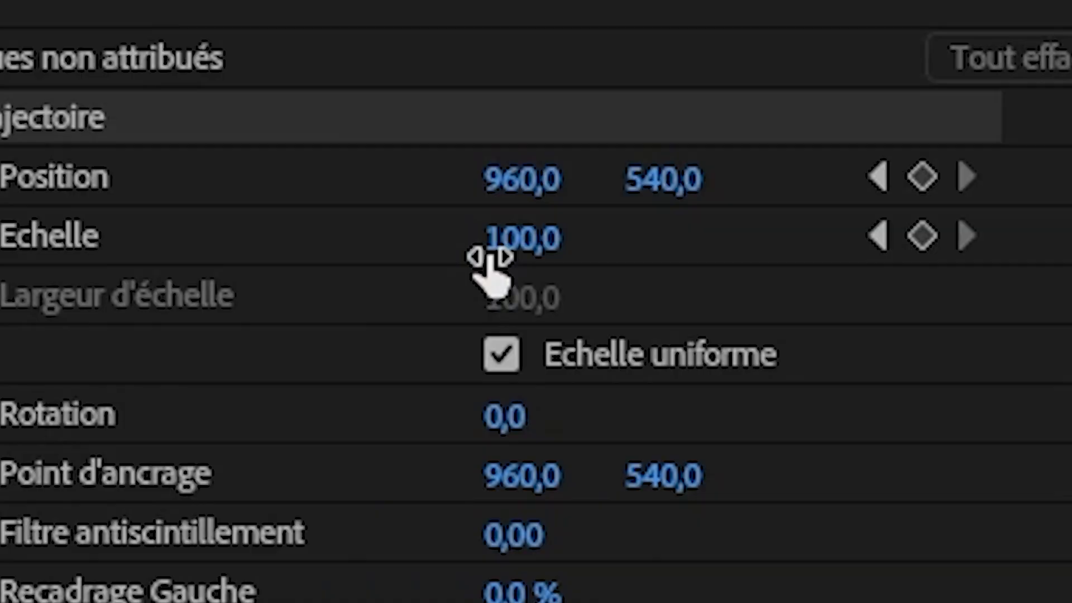
left_click_drag(144, 135, 145, 135)
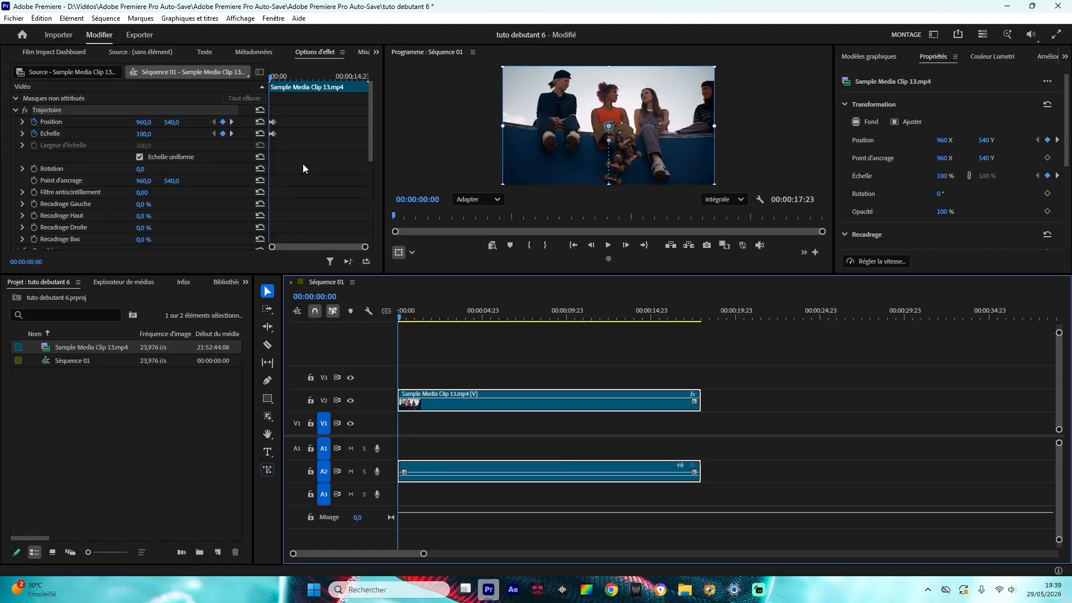
- Set the temporal interpolation of the second Position and Echelle keyframes on Sample Media Clip 13 to Progressif
left_click_drag(364, 246, 309, 246)
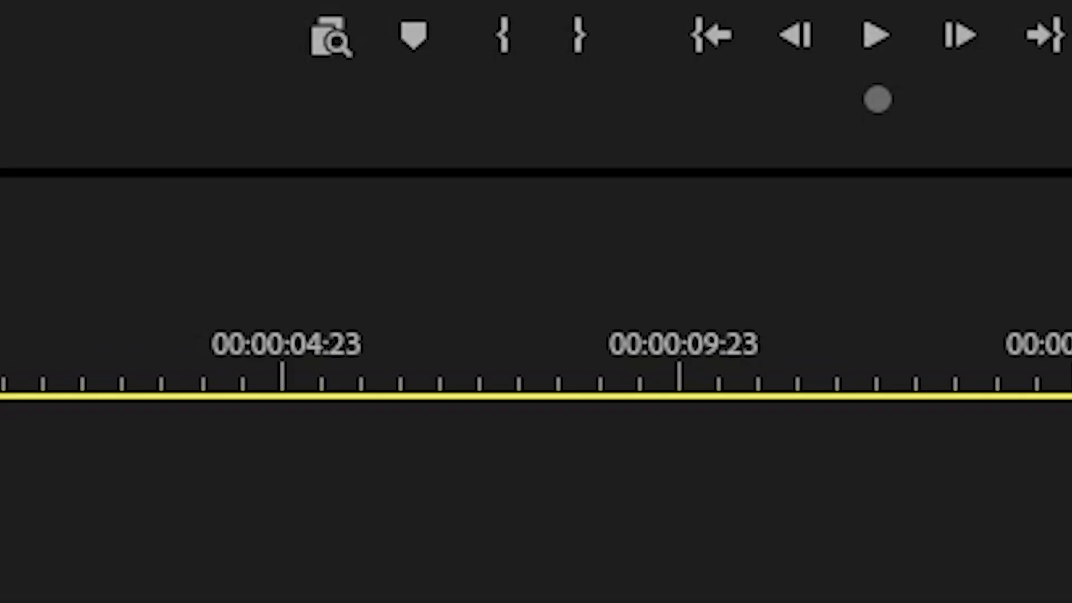
right_click(312, 124)
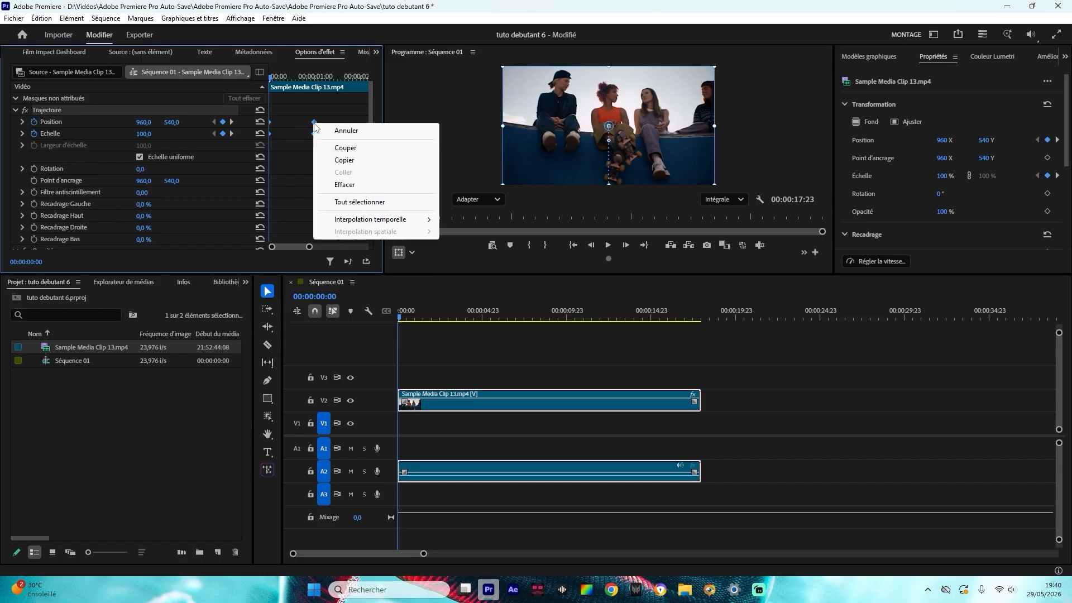
mouse_move(366, 221)
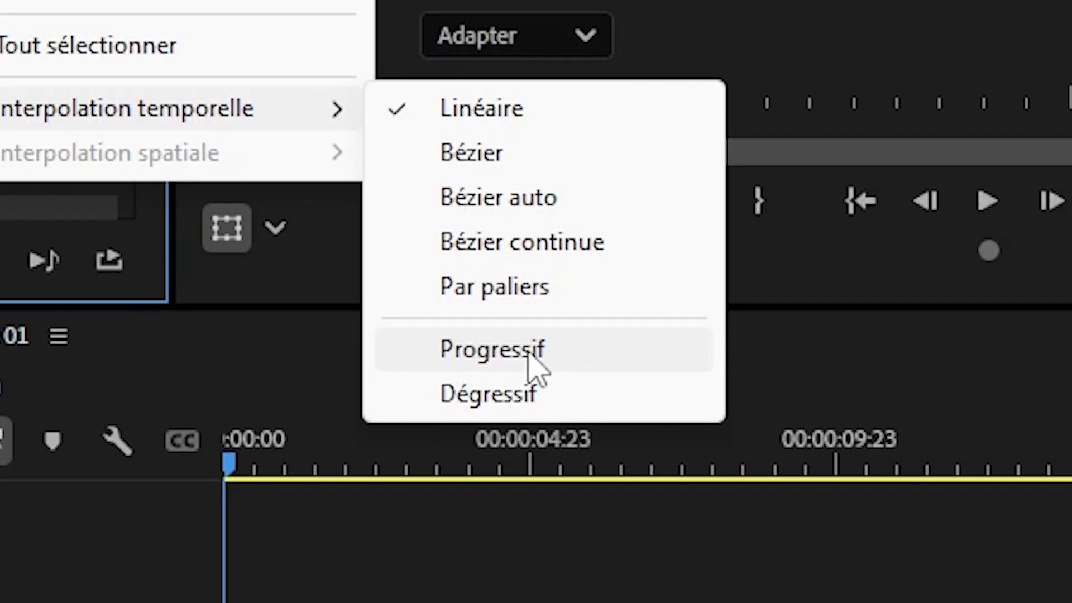
left_click(529, 357)
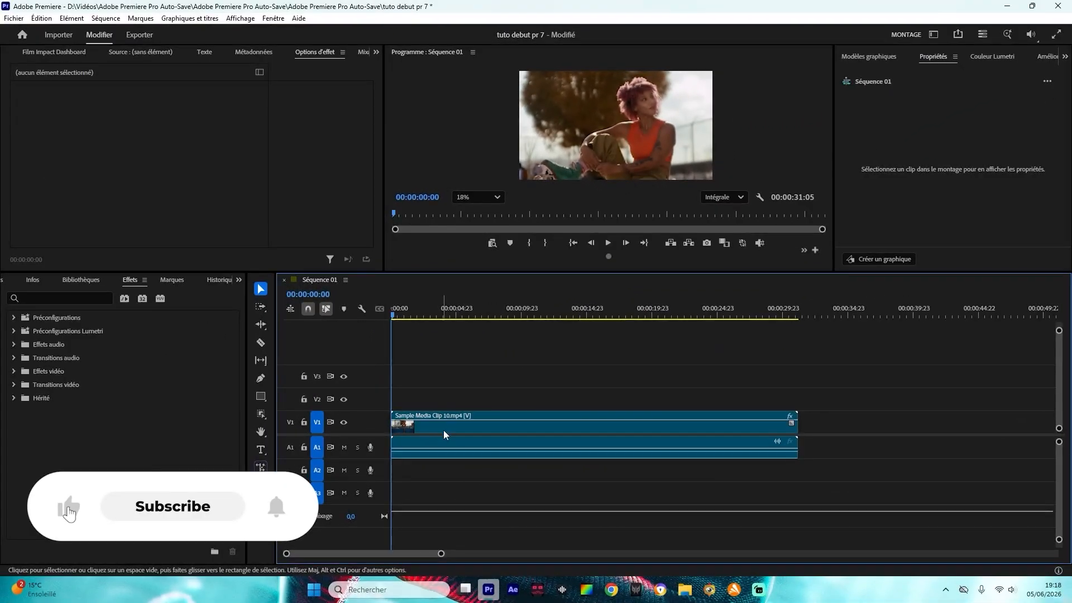
- Turn on Position and Echelle animation for Sample Media Clip 10 with starting keyframes at 00:00:00:00
left_click(443, 427)
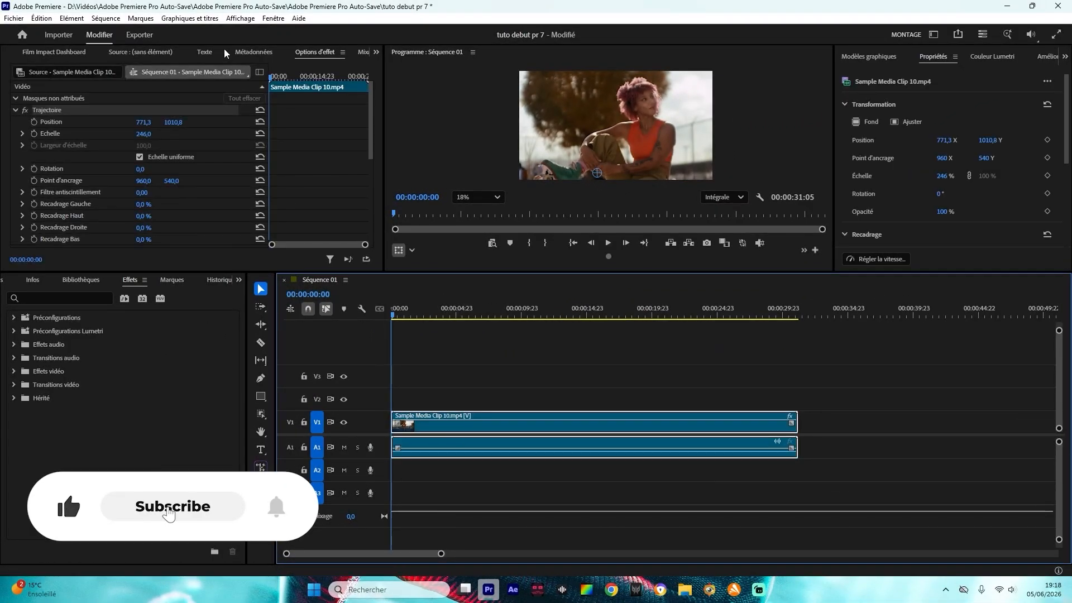
left_click(316, 56)
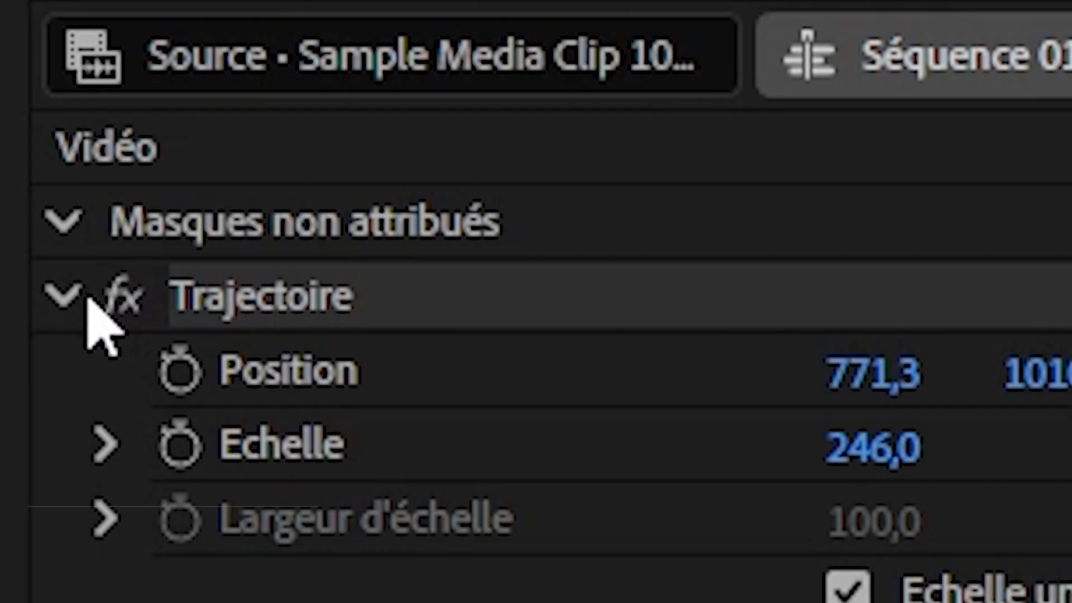
left_click(16, 110)
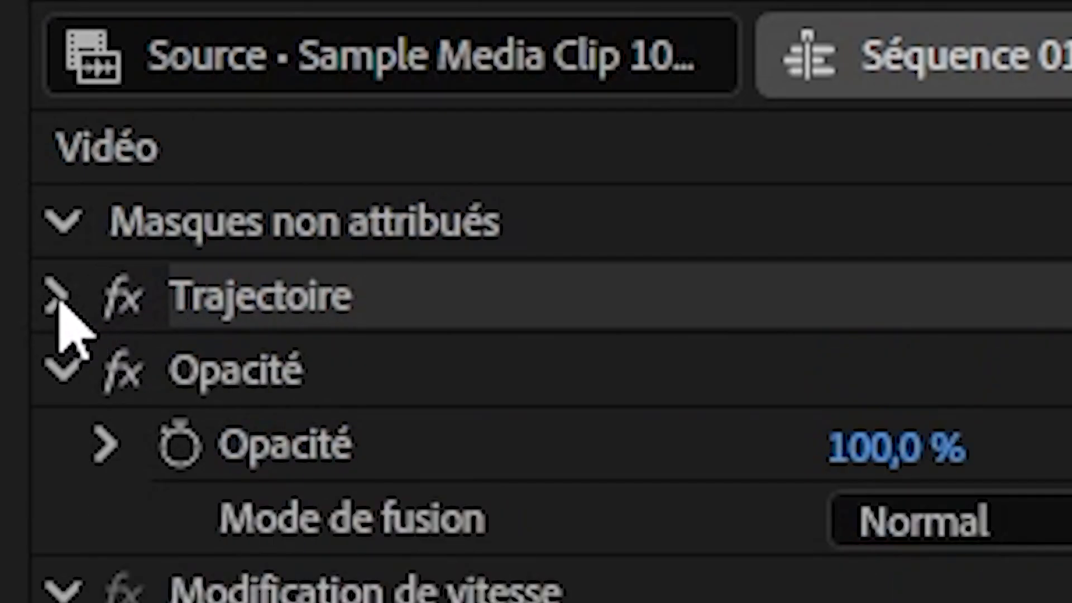
left_click(57, 298)
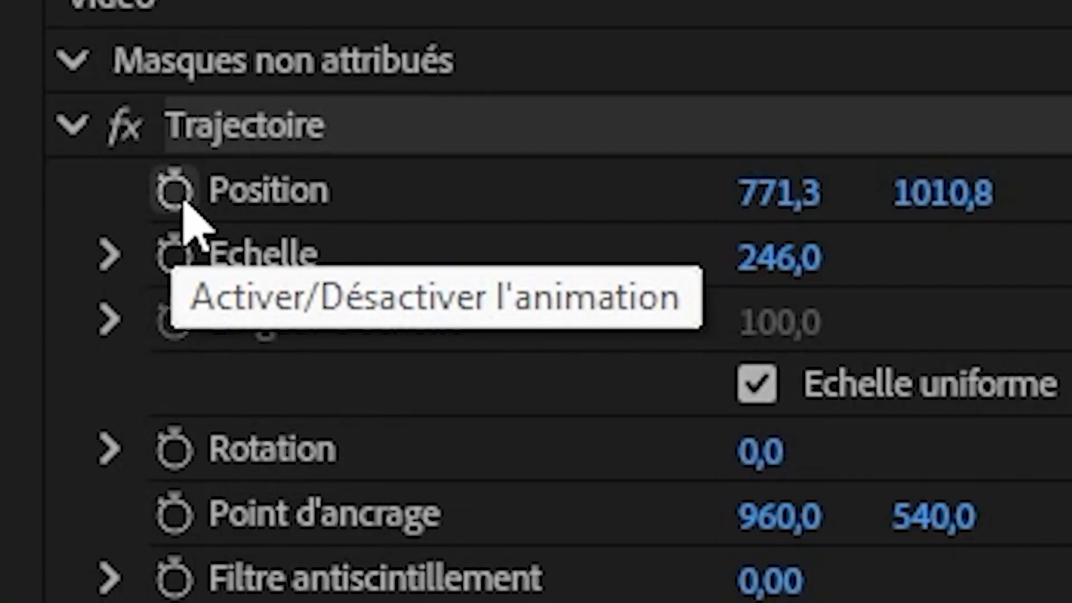
left_click(176, 196)
left_click(174, 254)
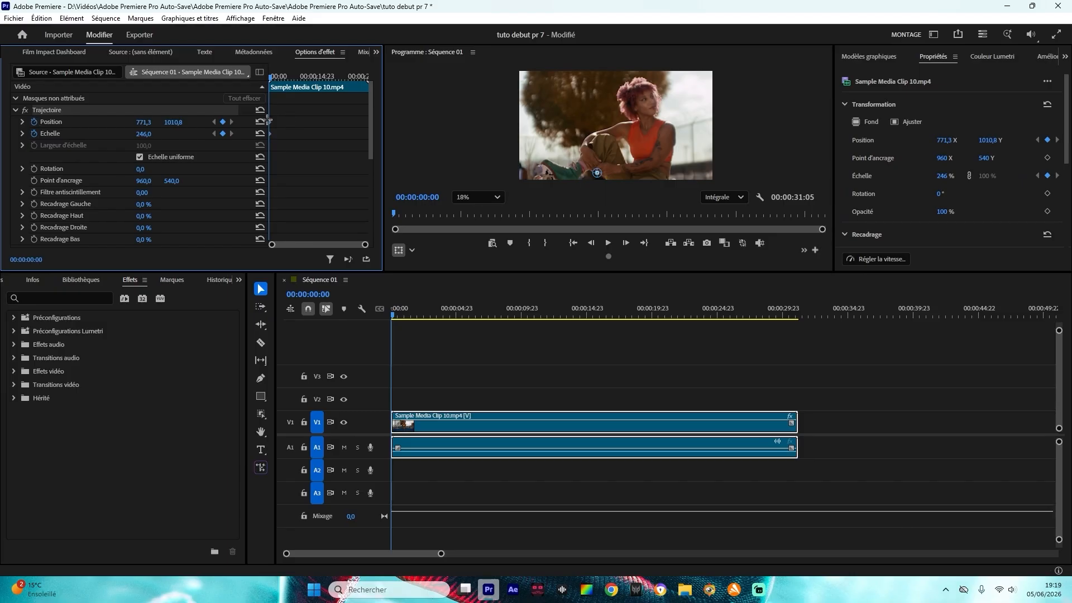
- Add second Position and Echelle keyframes to Sample Media Clip 10 at 00:00:03:12, with Position about 965,5 / 556,6 and Echelle about 105,1
left_click_drag(273, 75, 321, 76)
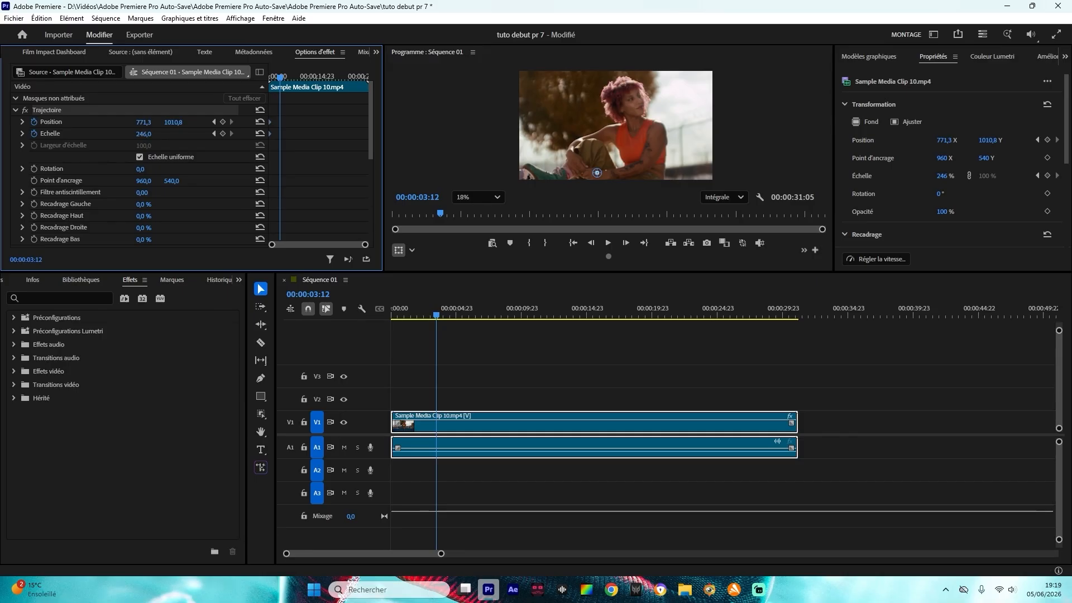
left_click_drag(144, 134, 84, 133)
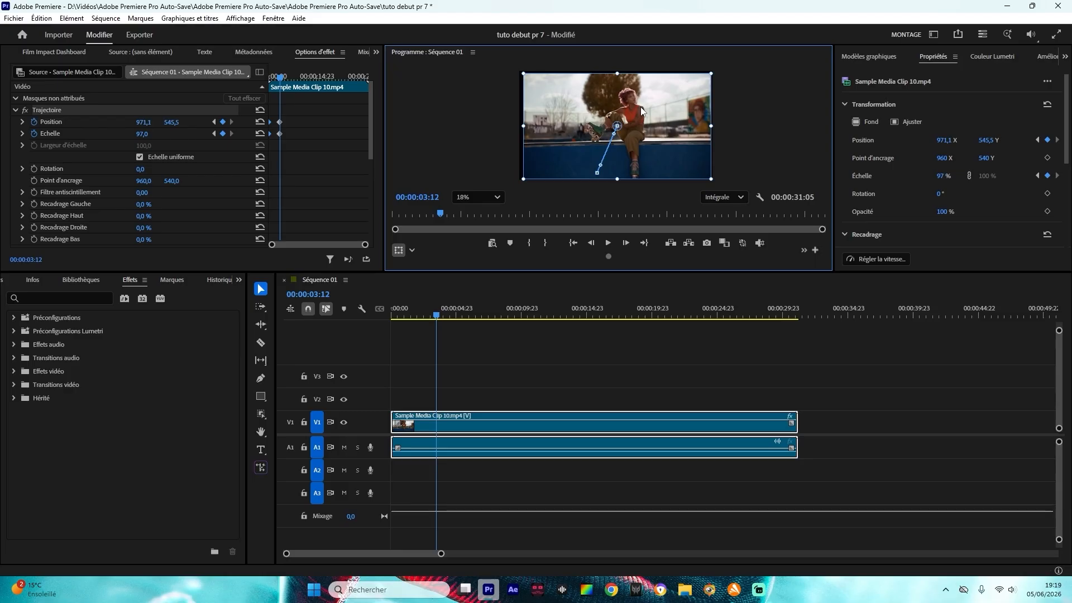
left_click_drag(636, 441, 697, 248)
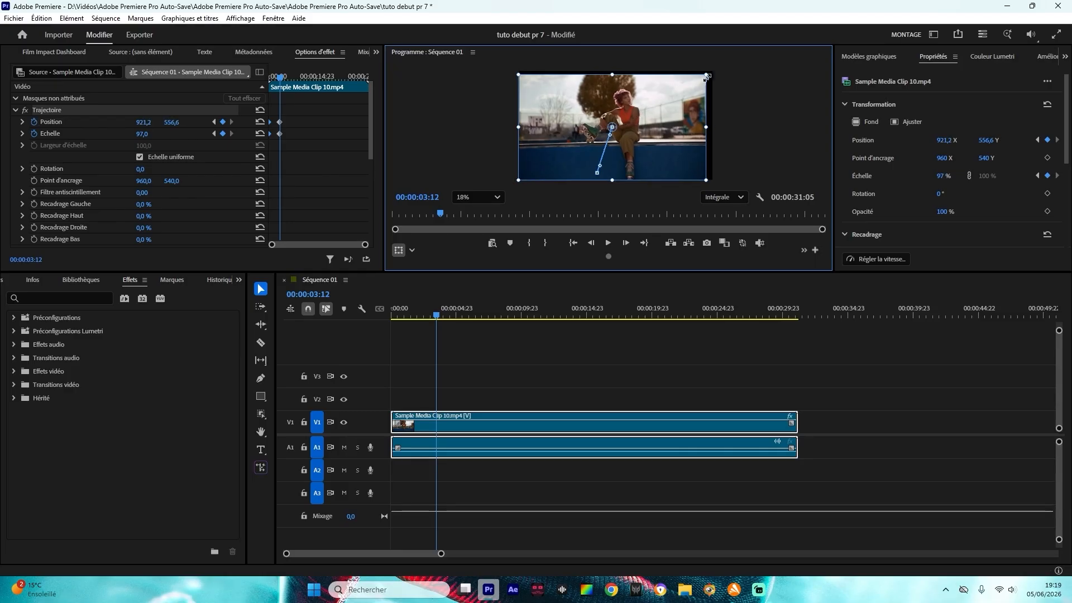
left_click_drag(707, 72, 719, 70)
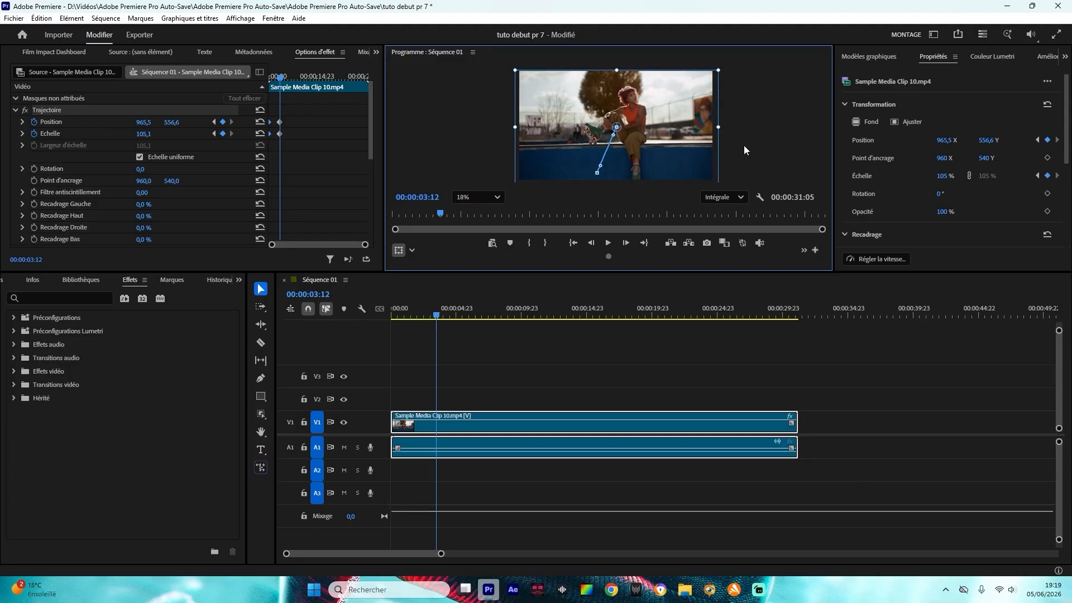
left_click(745, 147)
scroll(712, 143, "down", 1)
- Play the Sample Media Clip 10 zoom animation from the start of the sequence in full screen
key("Home")
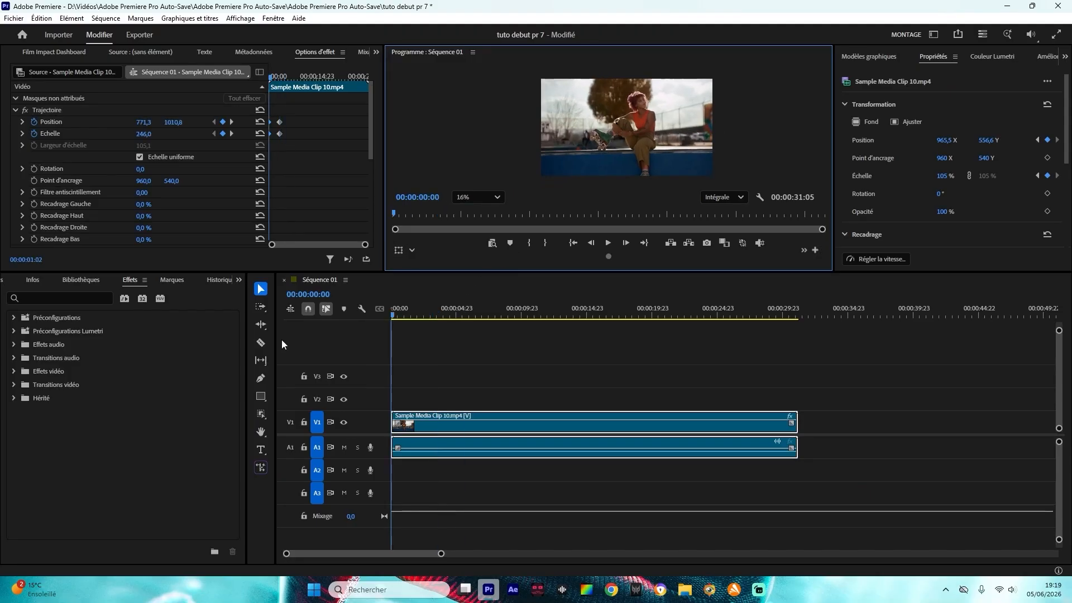
key("space")
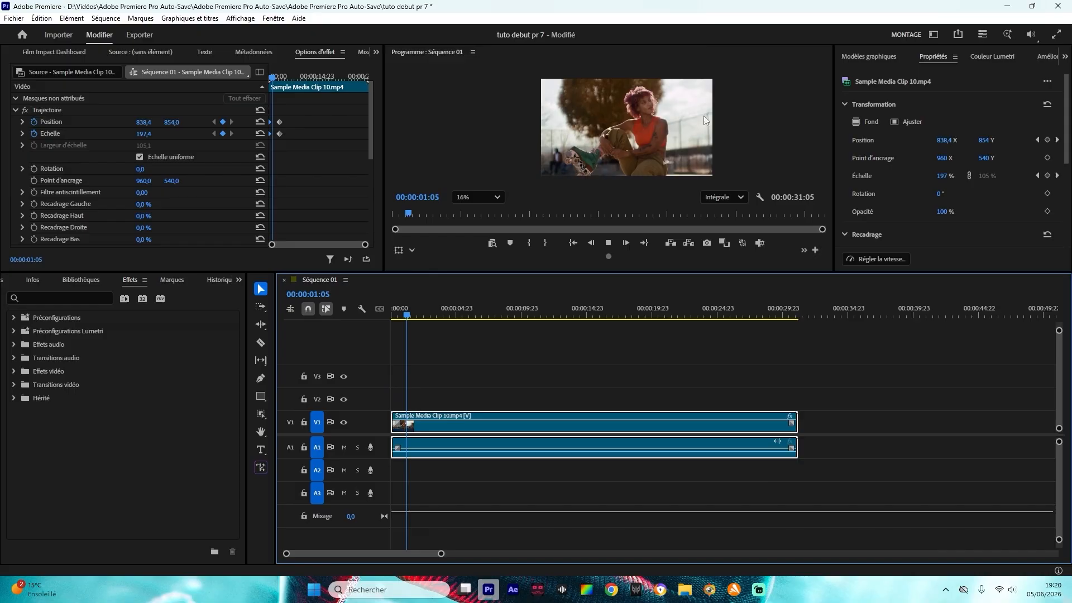
left_click(1056, 34)
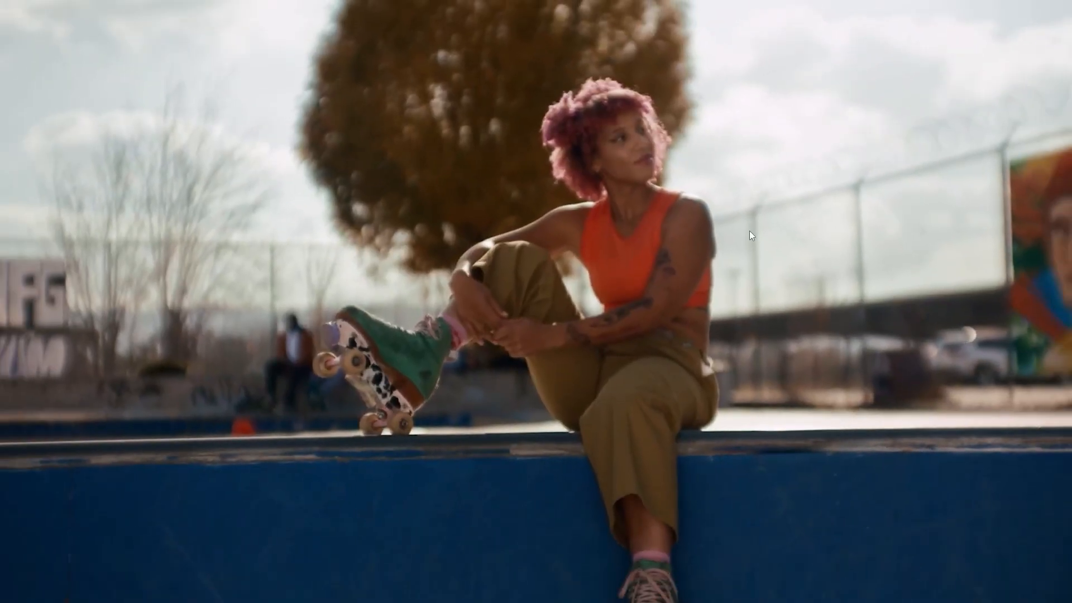
key("Escape")
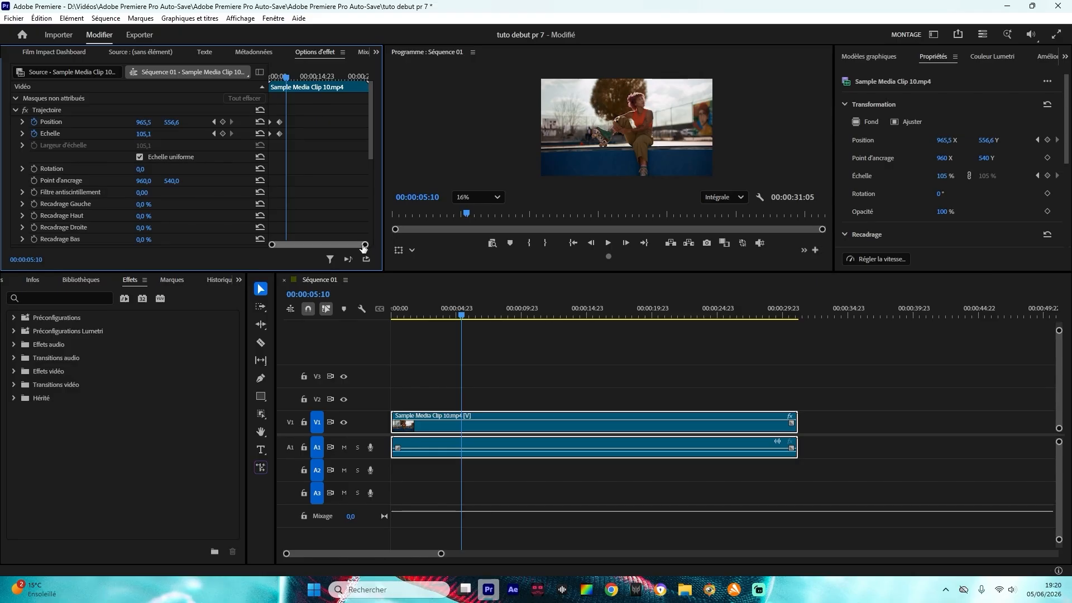
- Set the temporal interpolation of the second Position and Echelle keyframes on Sample Media Clip 10 to Progressif
left_click_drag(365, 244, 342, 244)
left_click_drag(327, 110, 252, 144)
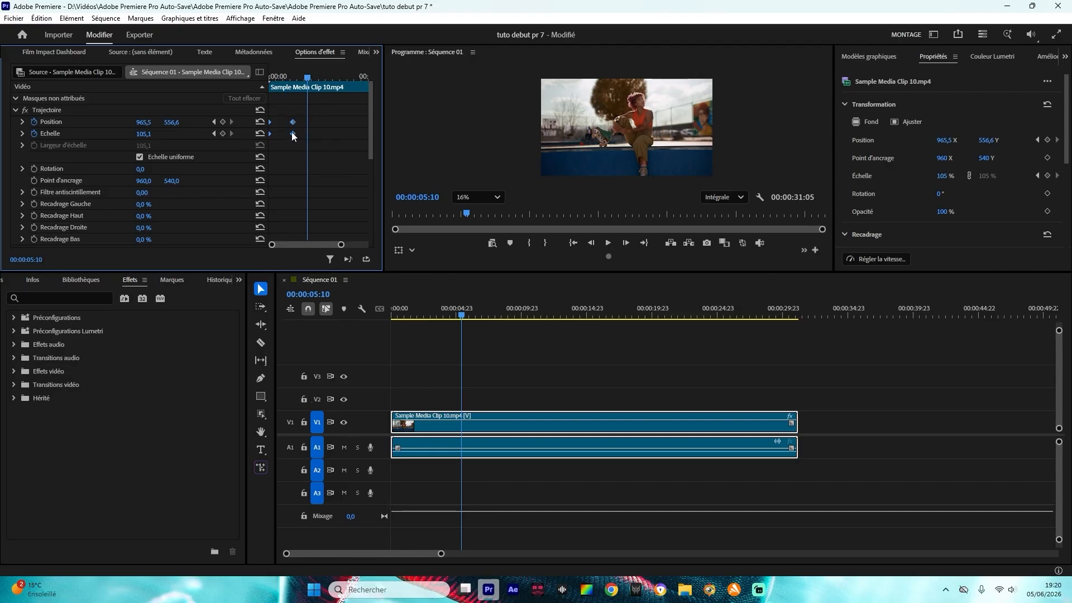
right_click(293, 135)
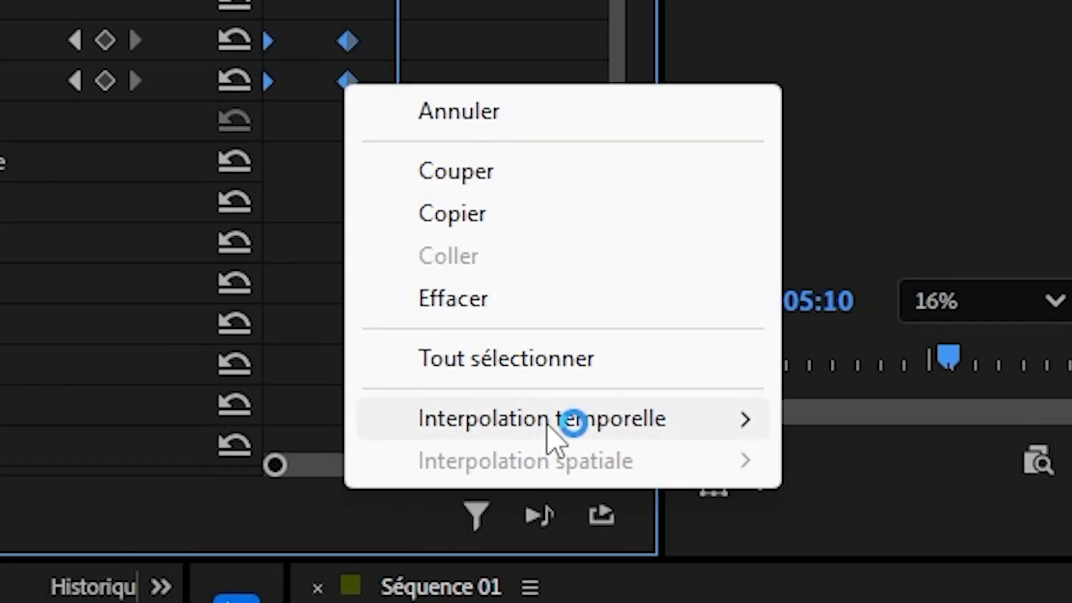
mouse_move(351, 233)
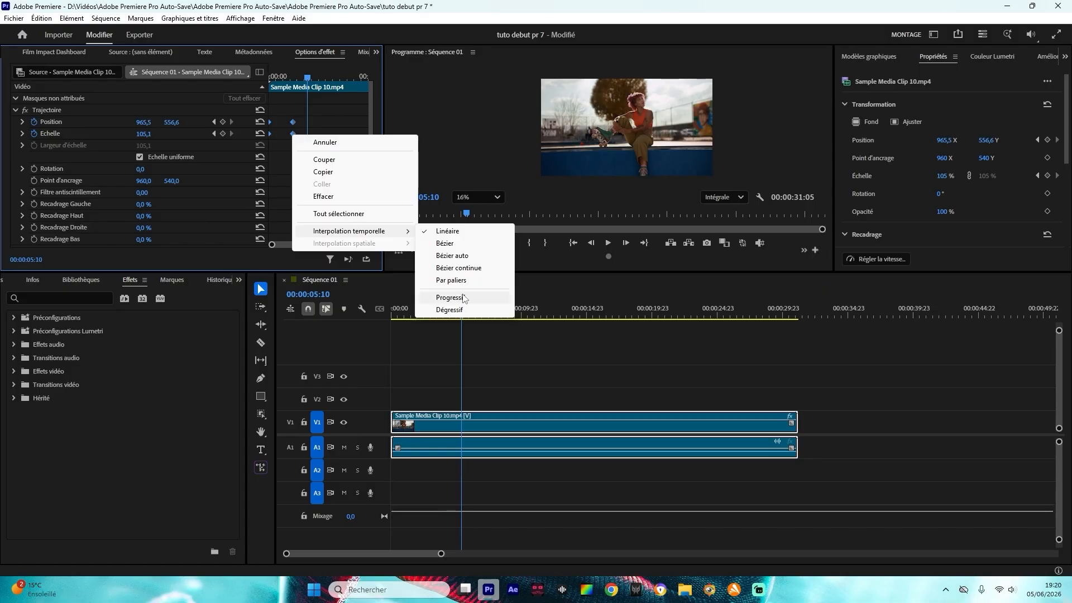
left_click(453, 295)
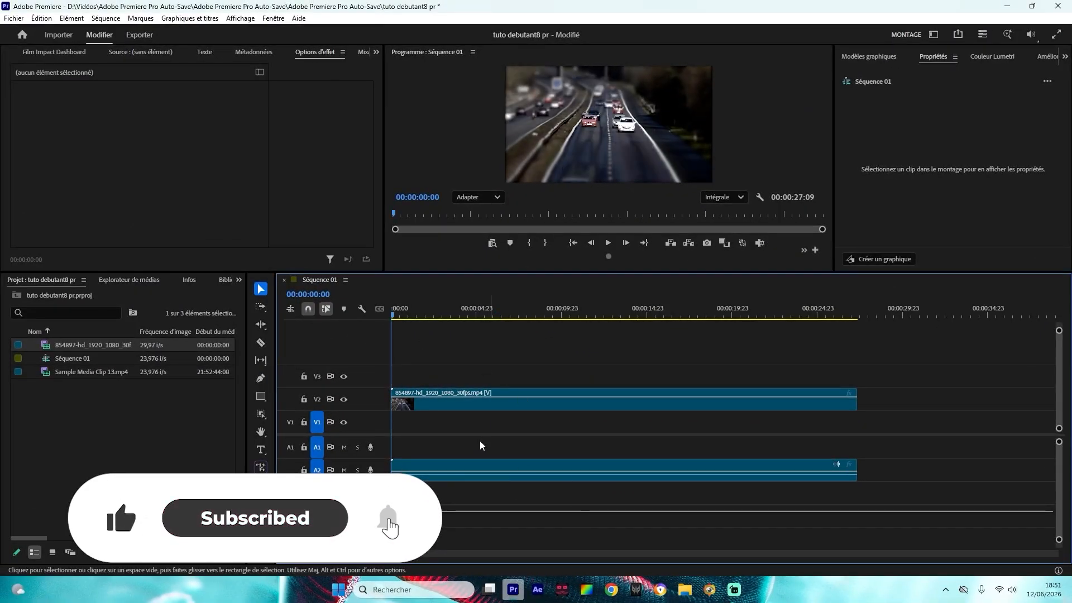
- Speed up the 854897-hd_1920_1080_30fps.mp4 clip to 250 % with Vitesse/Durée
left_click(474, 402)
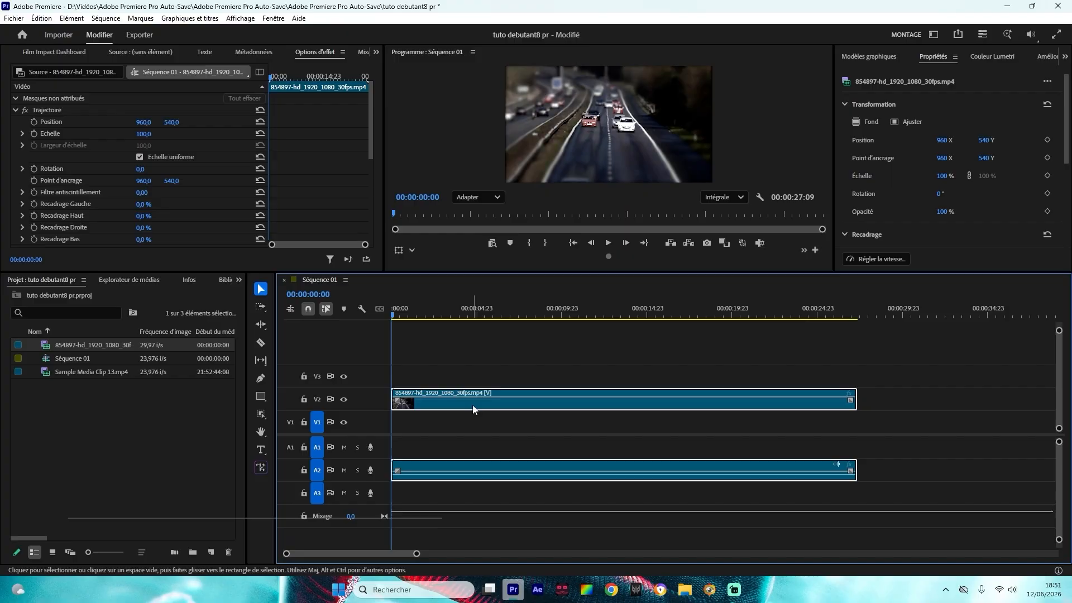
right_click(470, 410)
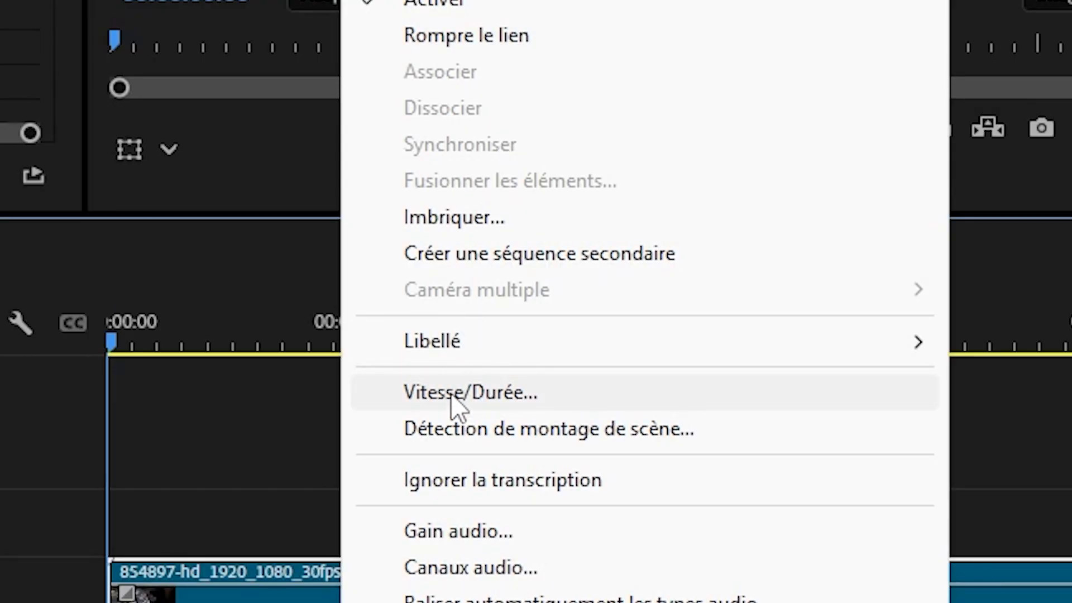
left_click(469, 386)
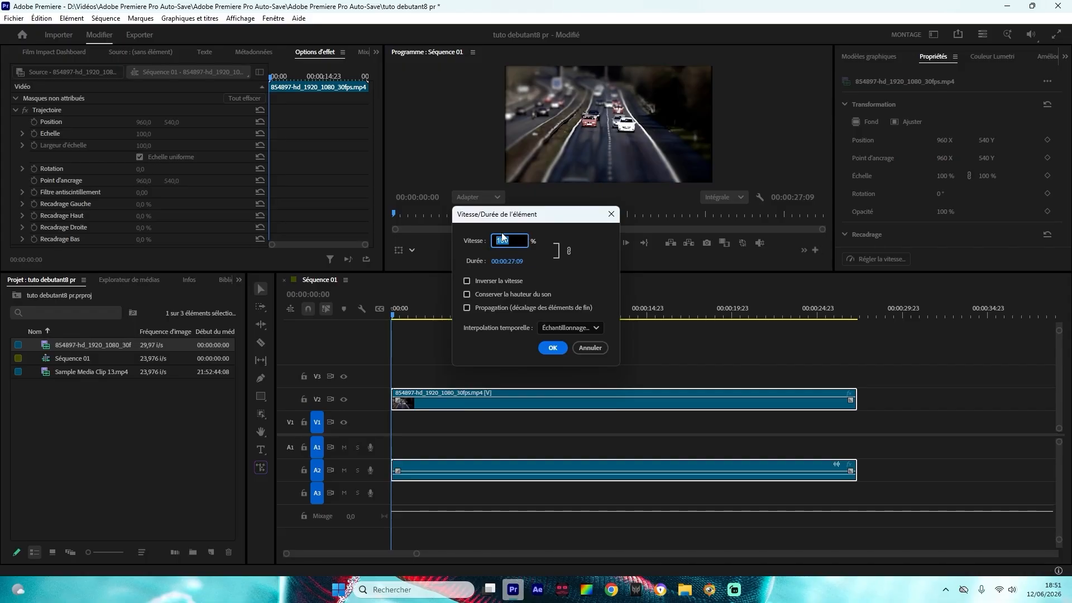
type("250")
key("Return")
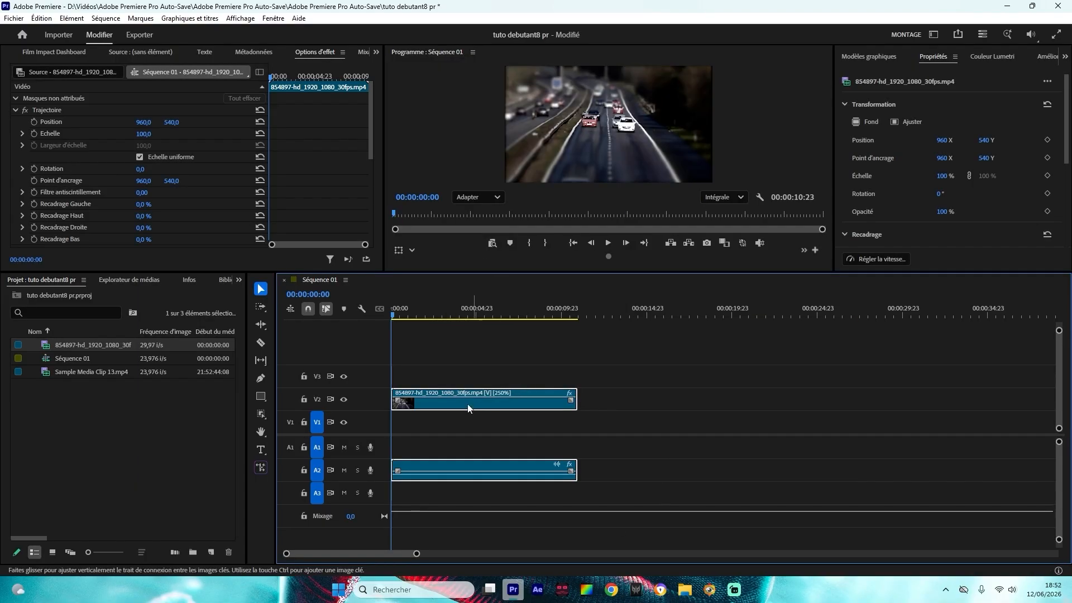
left_click_drag(619, 410, 582, 407)
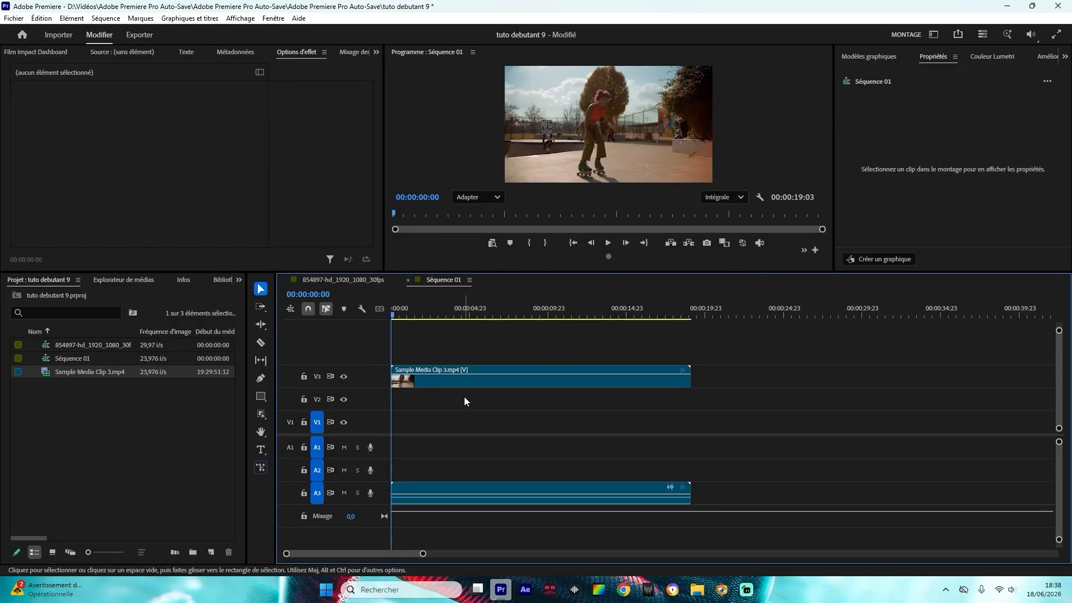
- Slow Sample Media Clip 3 down to 50 % with Vitesse/Durée and view the result in full screen
left_click(464, 382)
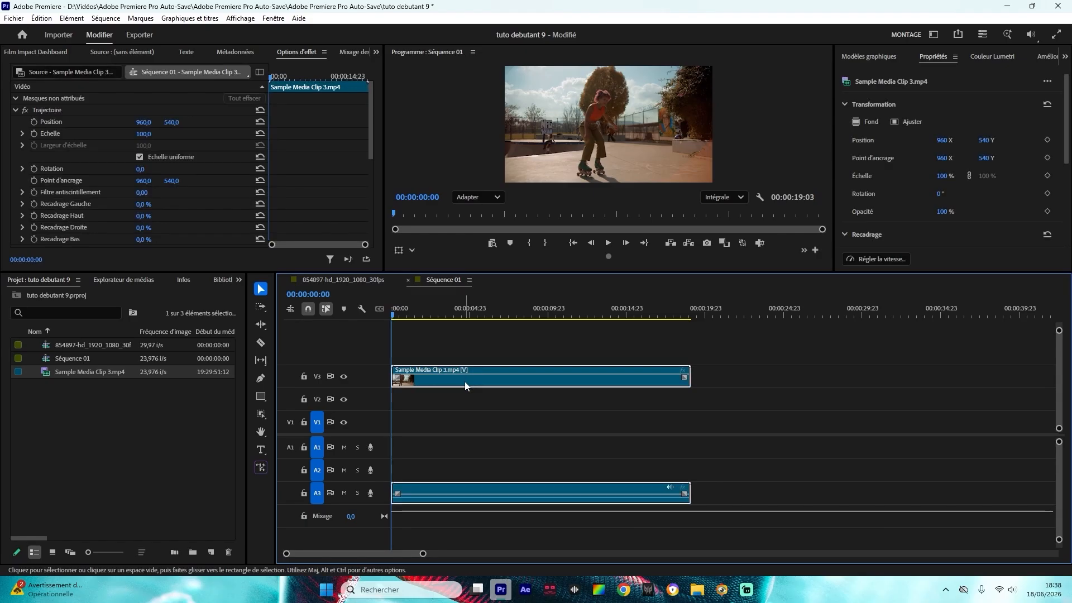
right_click(466, 385)
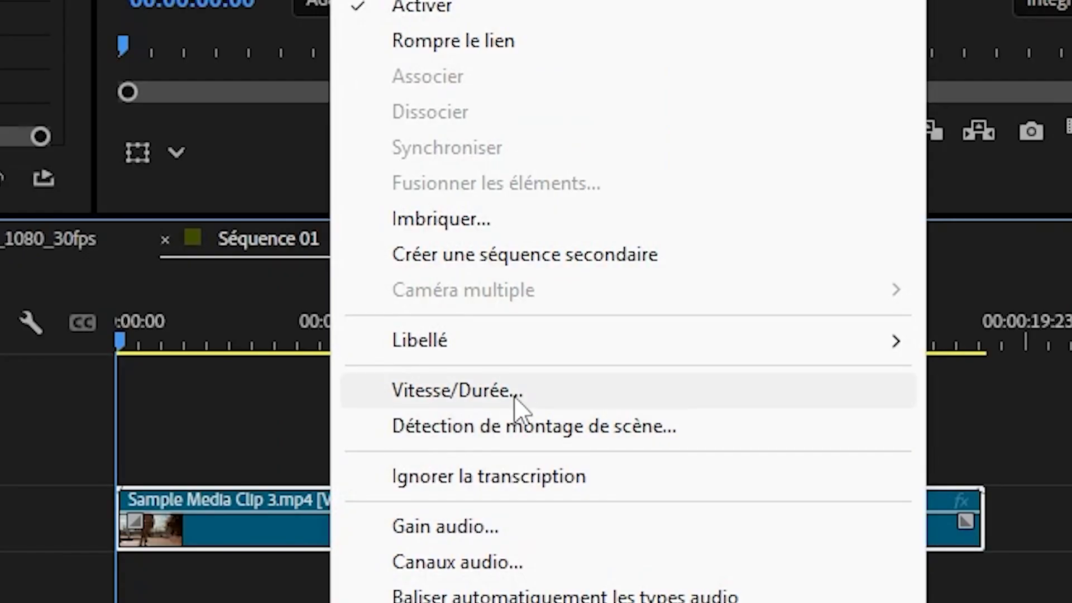
left_click(514, 393)
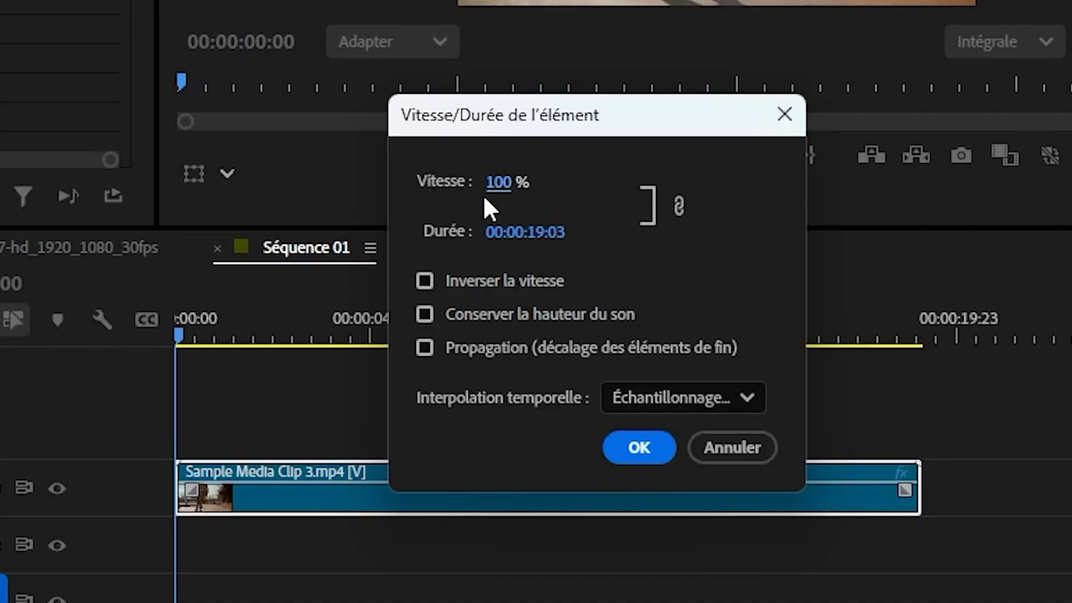
left_click(500, 184)
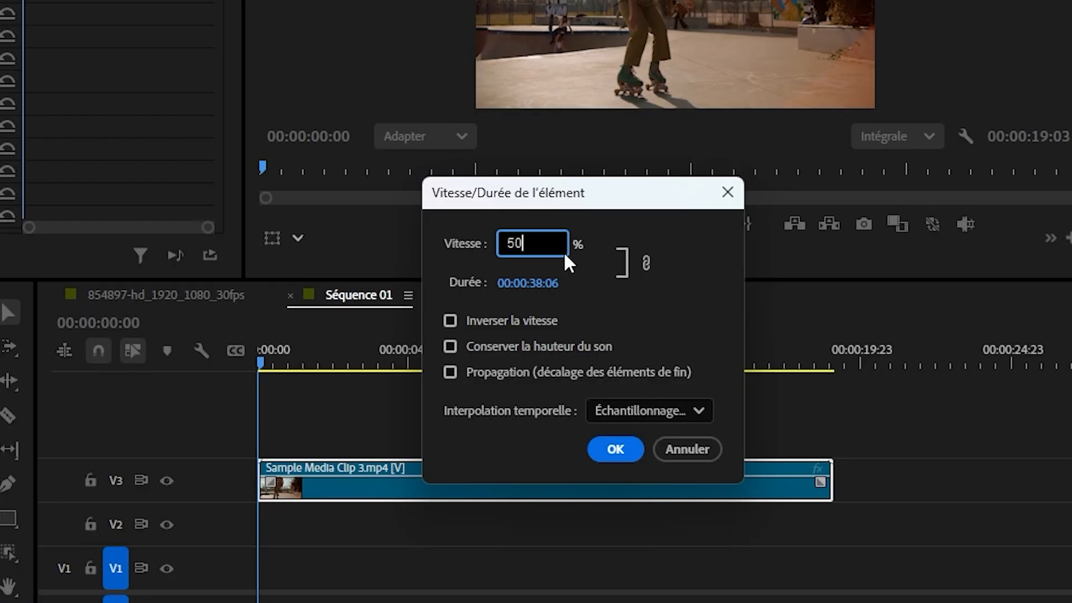
key("Return")
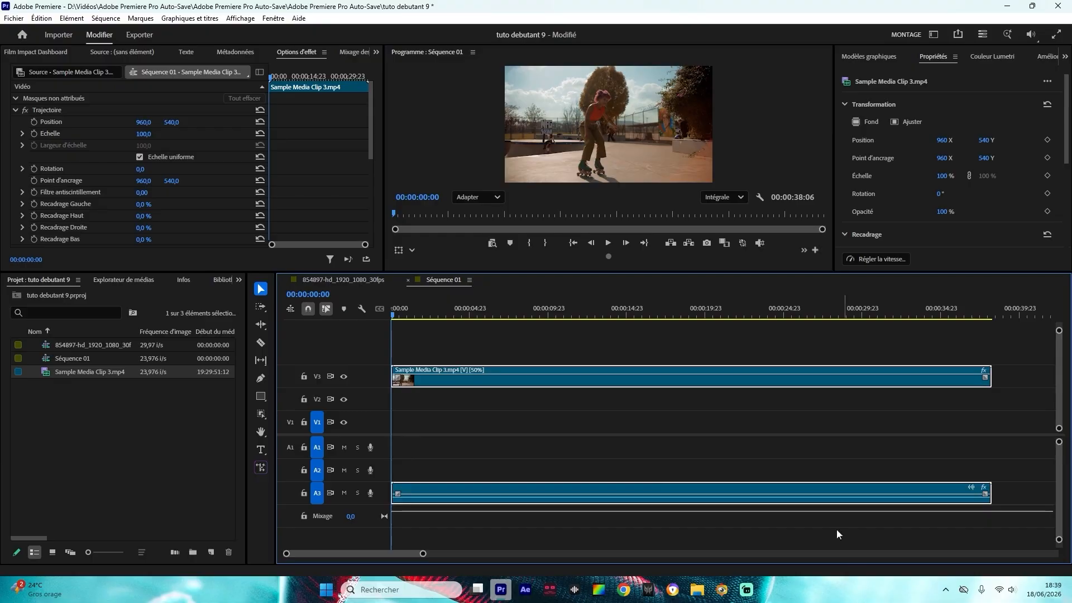
left_click(710, 350)
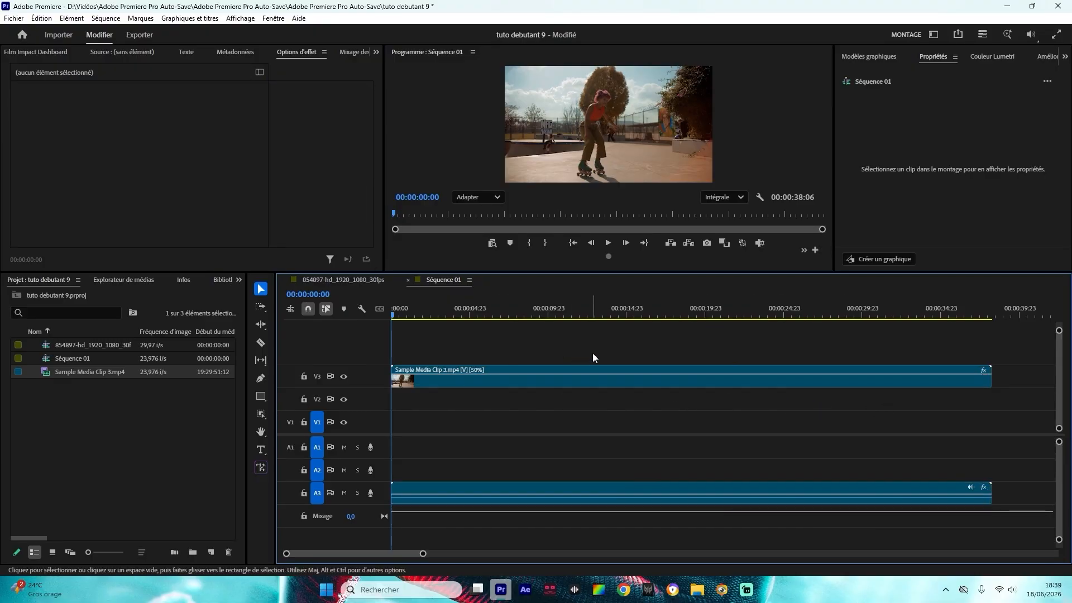
left_click(1054, 35)
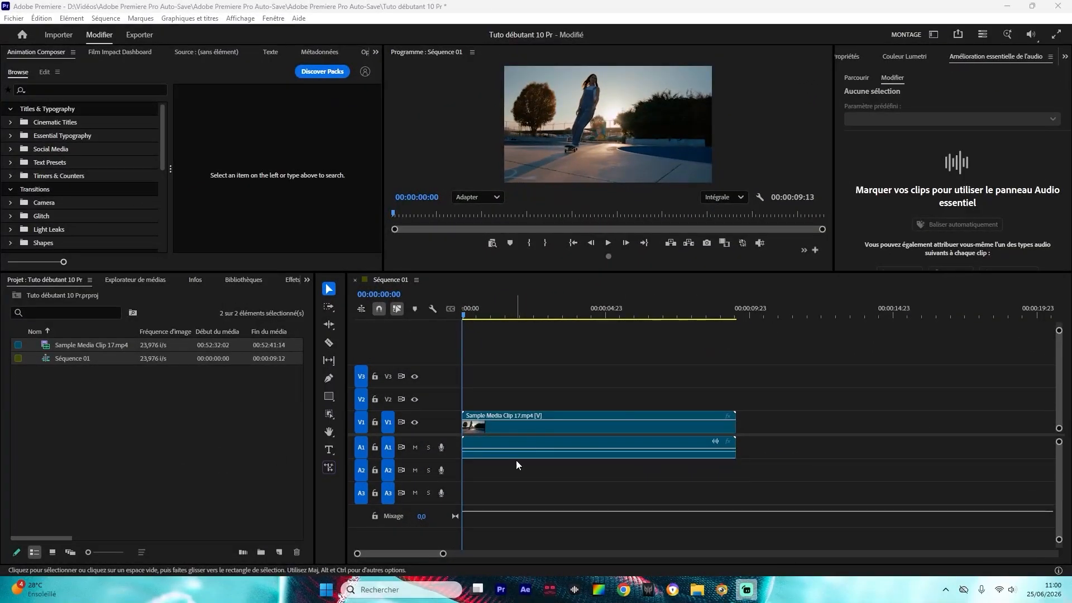
- Reverse Sample Media Clip 17 by enabling Inverser la vitesse in Vitesse/Durée, and play it
left_click(537, 424)
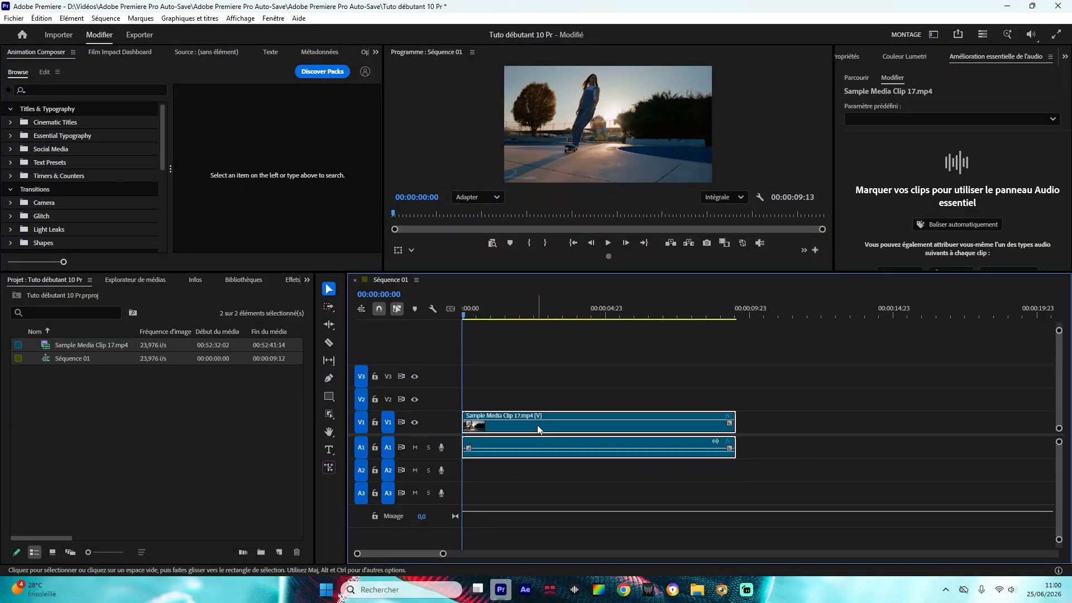
right_click(537, 427)
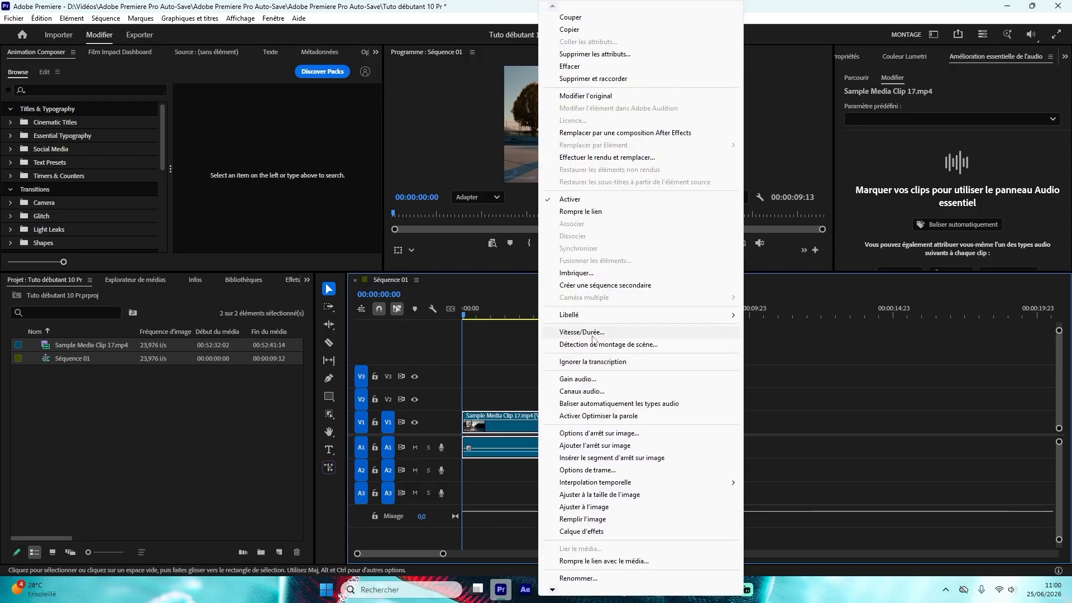
left_click(585, 335)
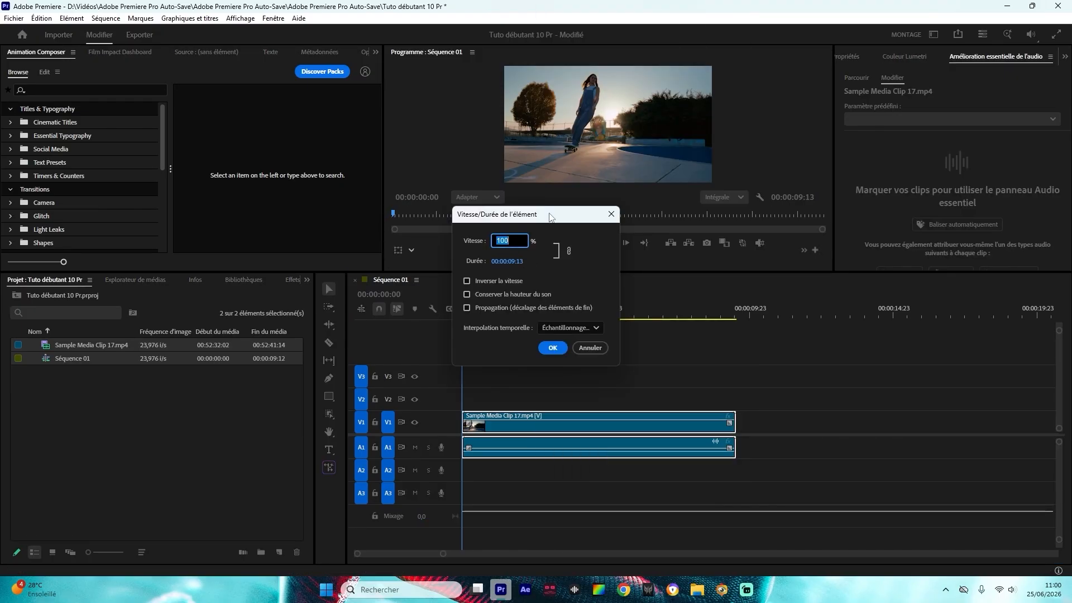
left_click_drag(558, 224, 563, 253)
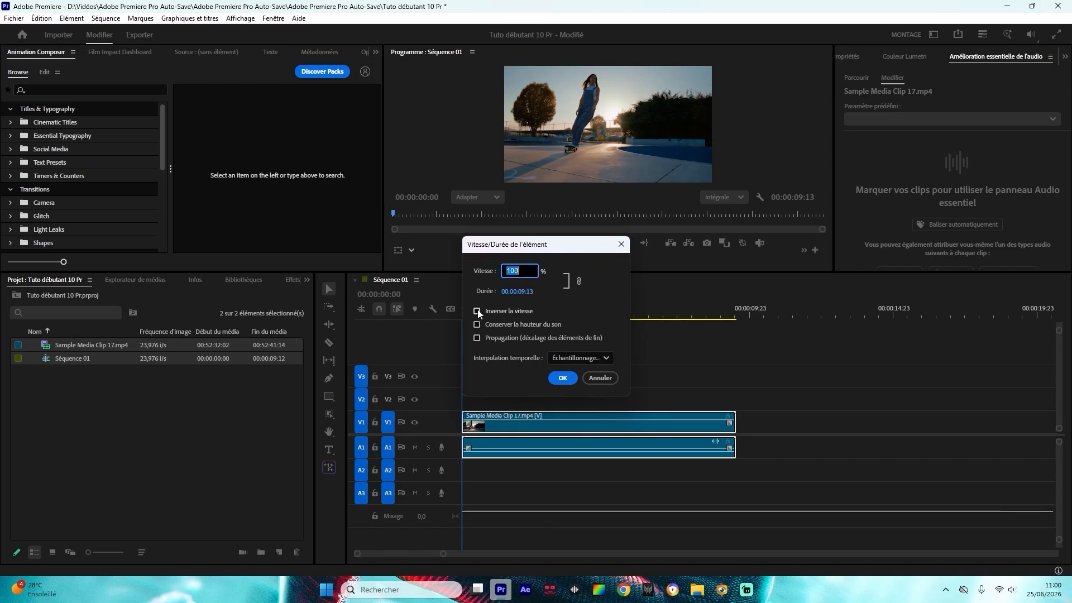
left_click(561, 378)
key("space")
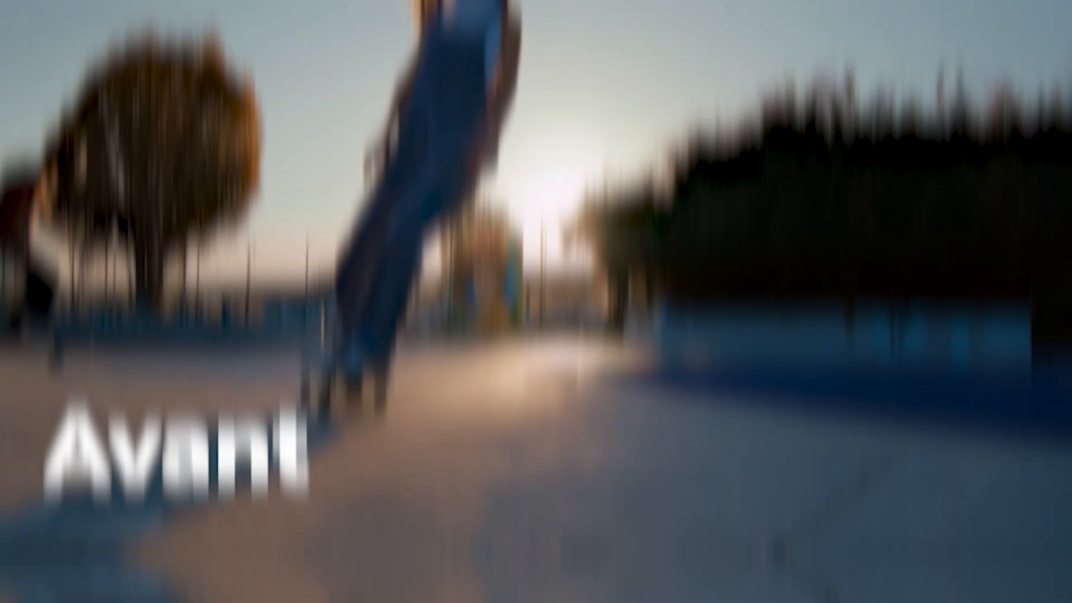